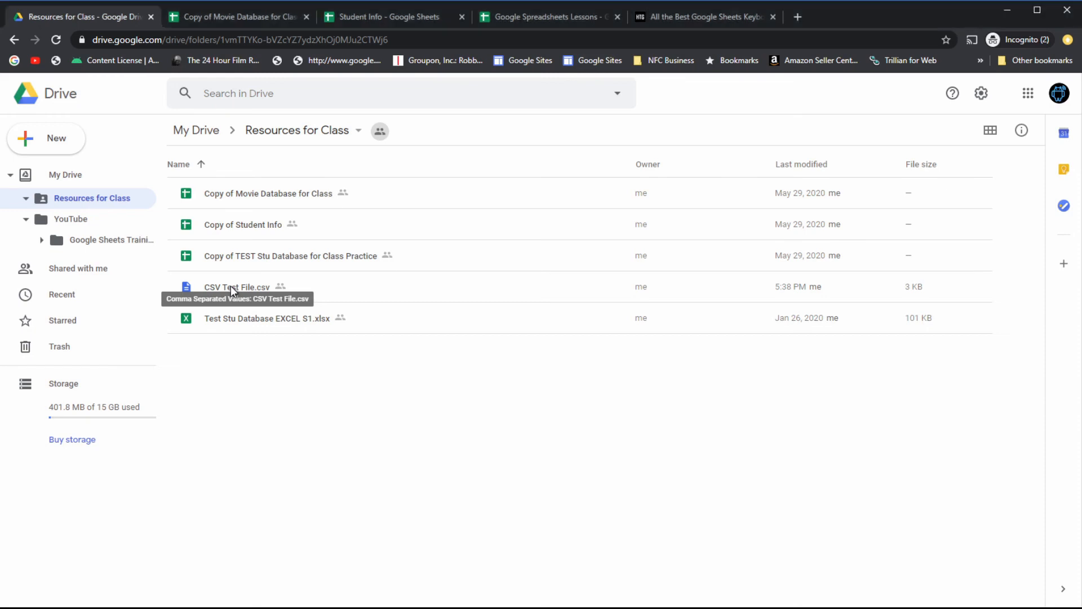
Step: Check the available file actions, including Download, for CSV Test File.csv and Test Stu Database EXCEL S1.xlsx
{"action": "right_click", "coordinate": [231, 286]}
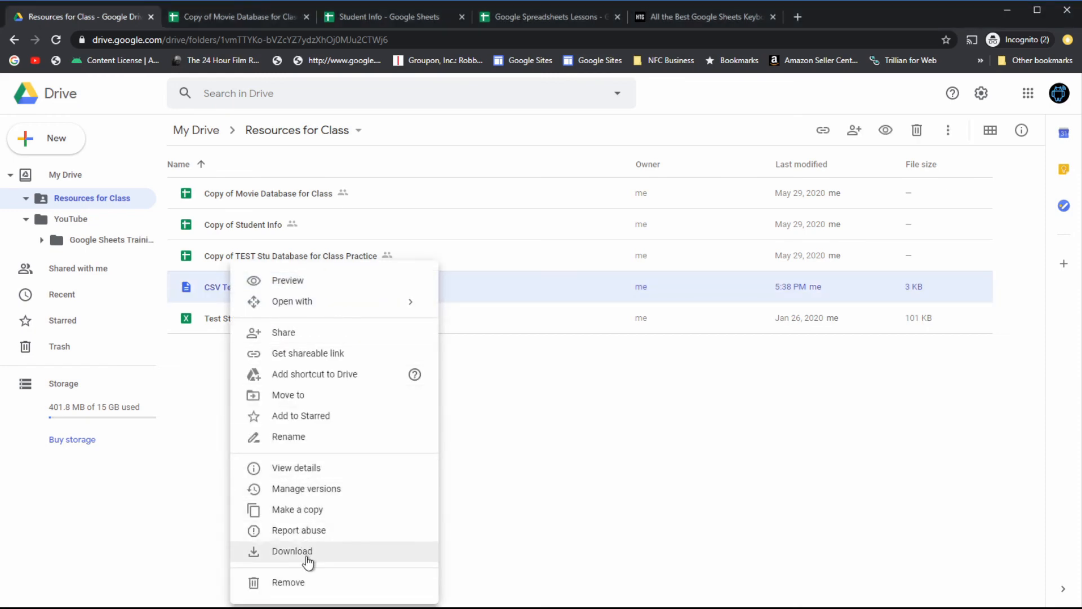
{"action": "left_click", "coordinate": [647, 403]}
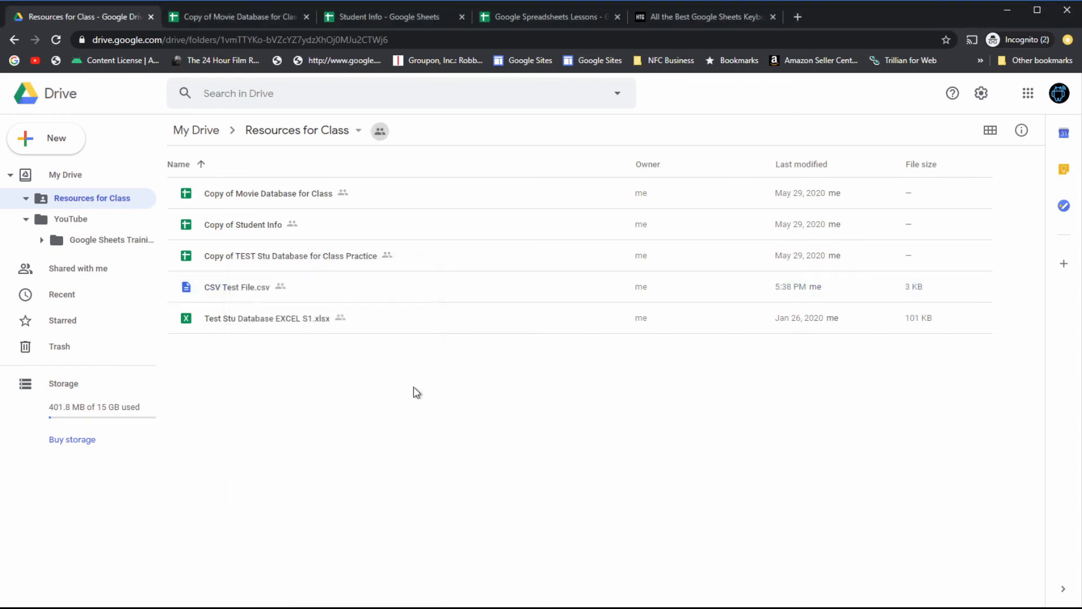
{"action": "right_click", "coordinate": [273, 321]}
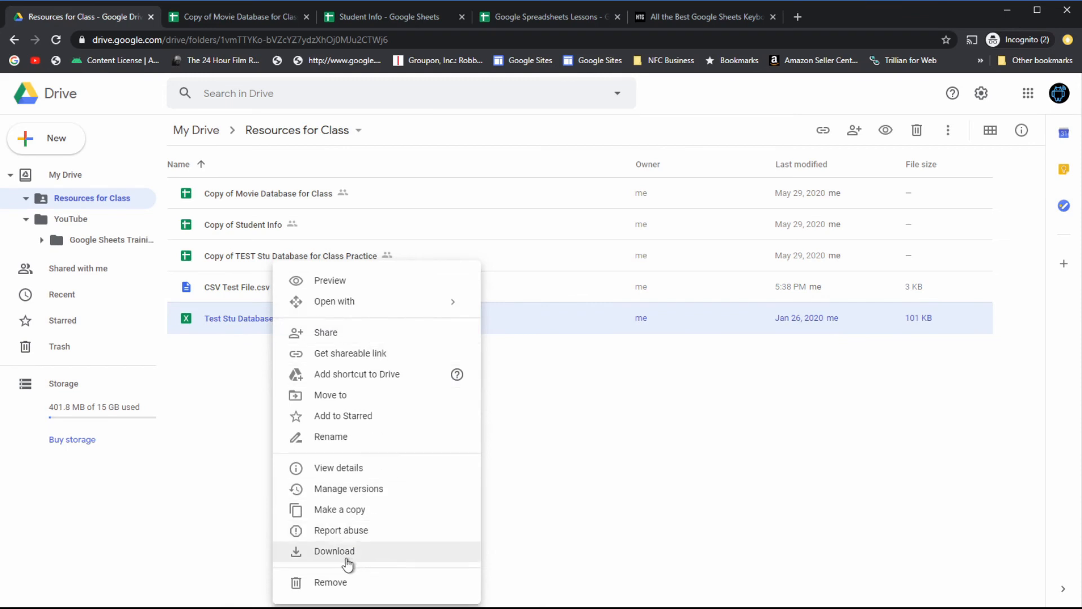
{"action": "left_click", "coordinate": [511, 416]}
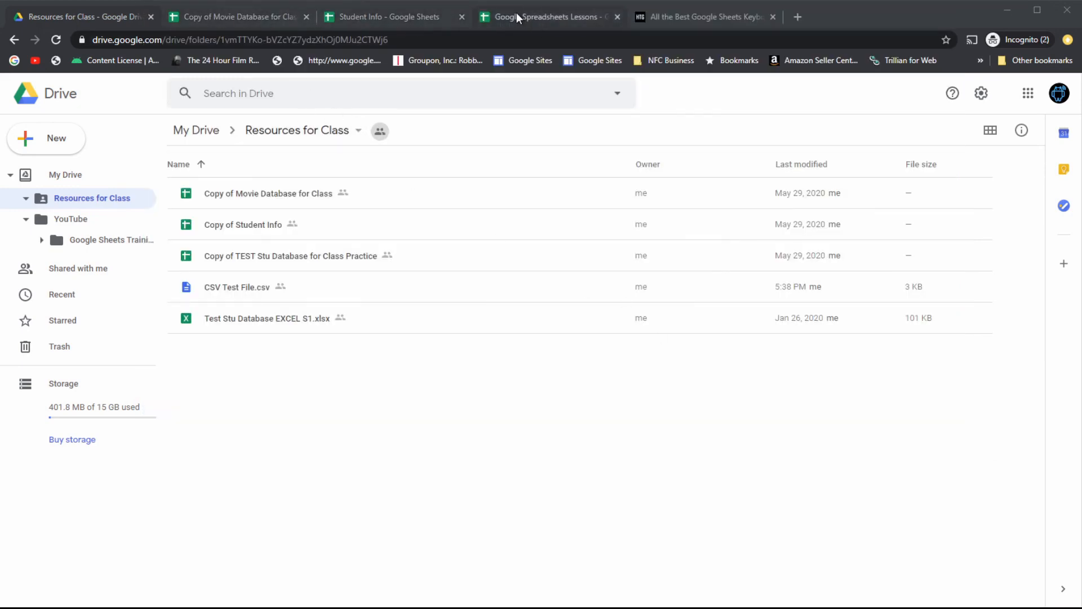
Step: View the Student List sheet in the Student Info spreadsheet
{"action": "left_click", "coordinate": [424, 18]}
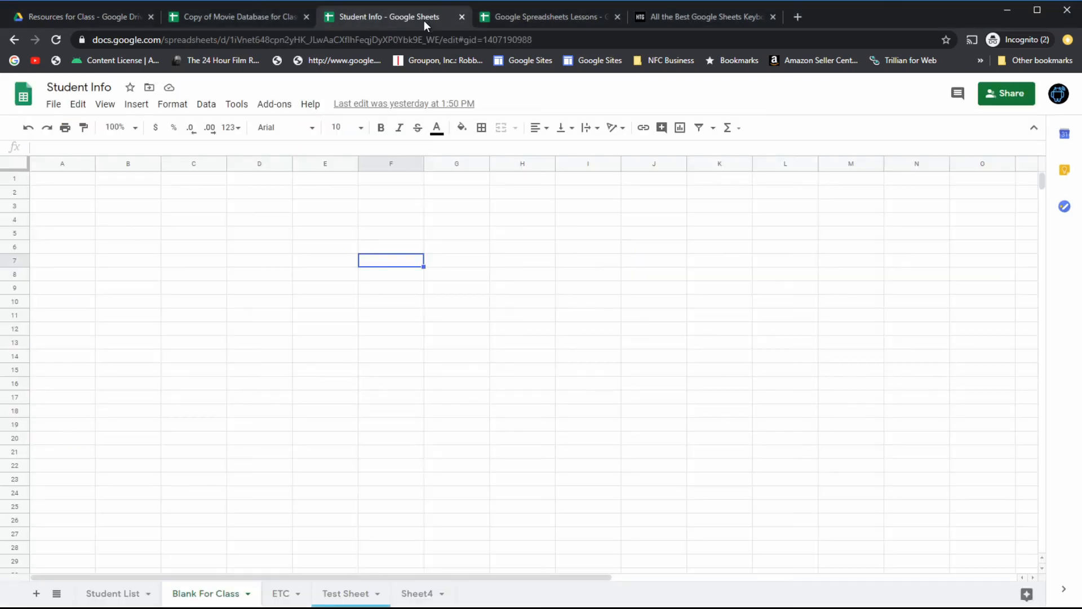
{"action": "left_click", "coordinate": [123, 594]}
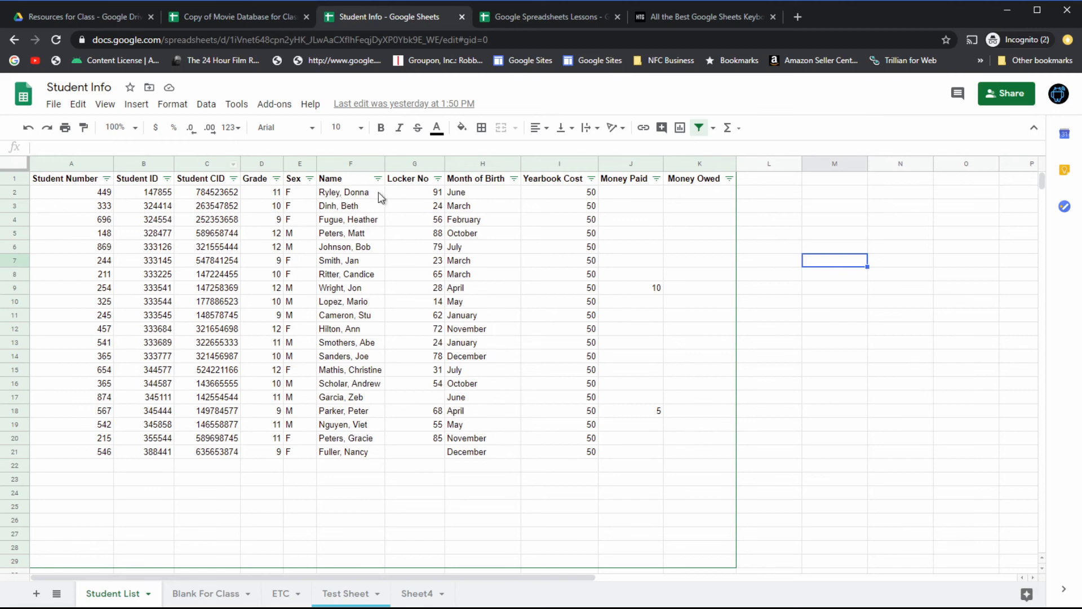
Step: Create a blank Google Sheets spreadsheet in the Google Sheets Training folder of Google Drive
{"action": "left_click", "coordinate": [95, 18]}
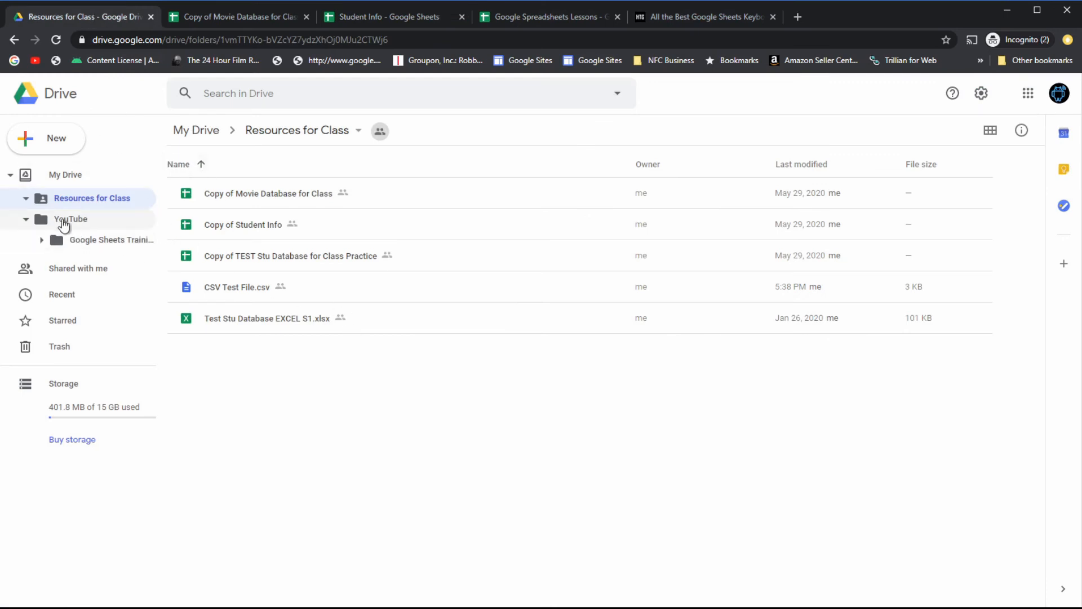
{"action": "left_click", "coordinate": [111, 240]}
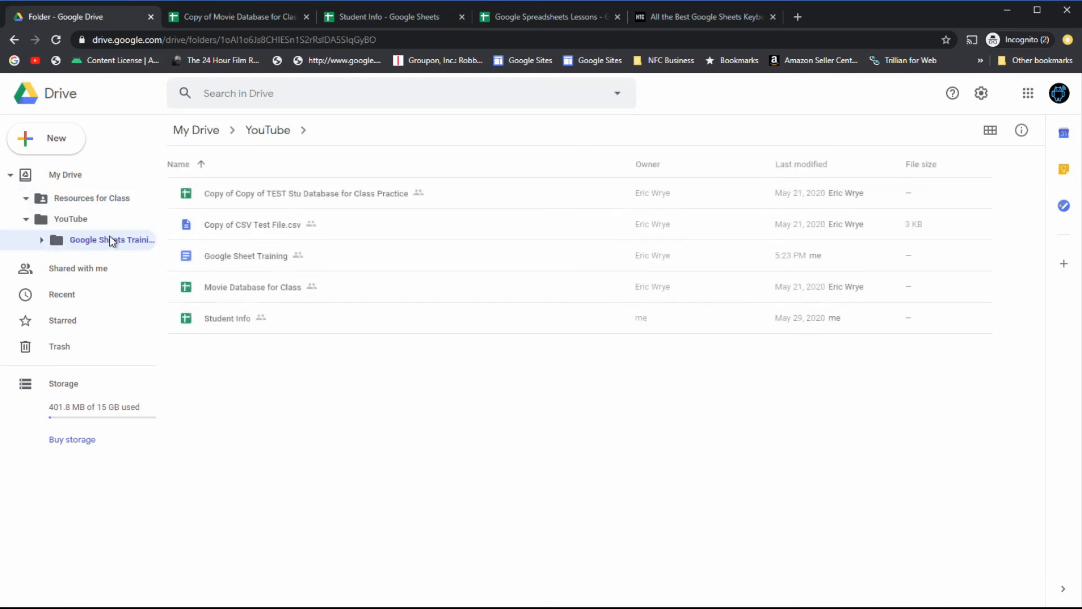
{"action": "left_click", "coordinate": [73, 146]}
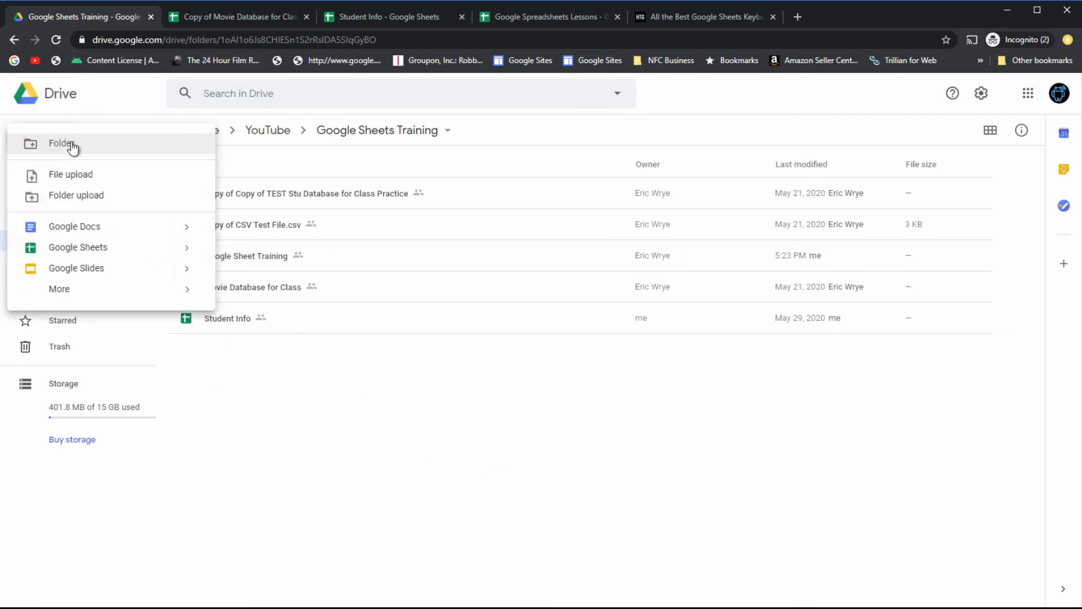
{"action": "left_click", "coordinate": [78, 249]}
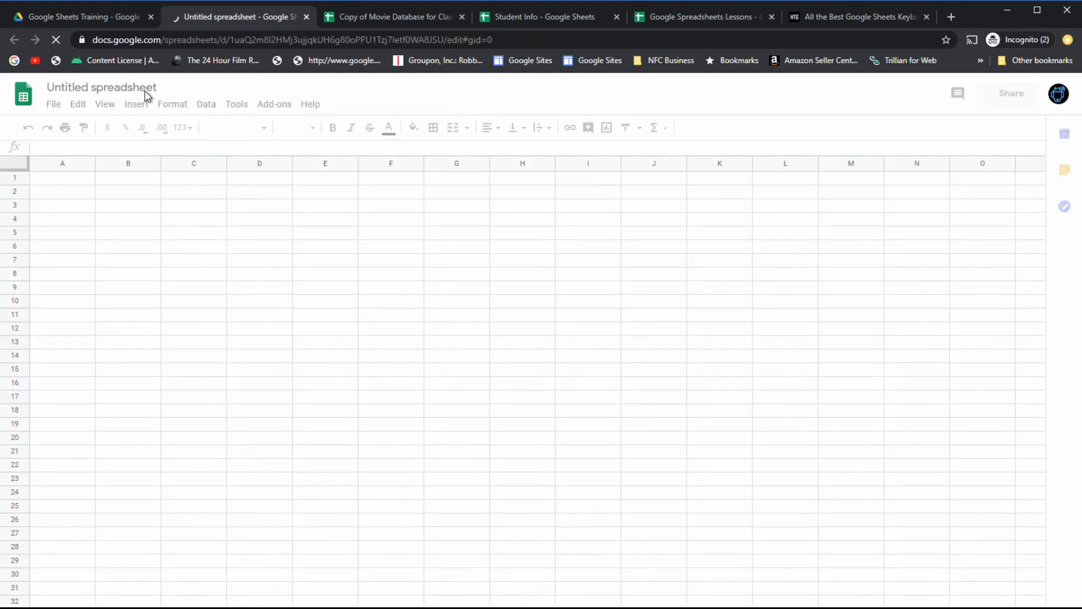
Step: Rename the untitled spreadsheet as "Upload CSV"
{"action": "left_click", "coordinate": [152, 90]}
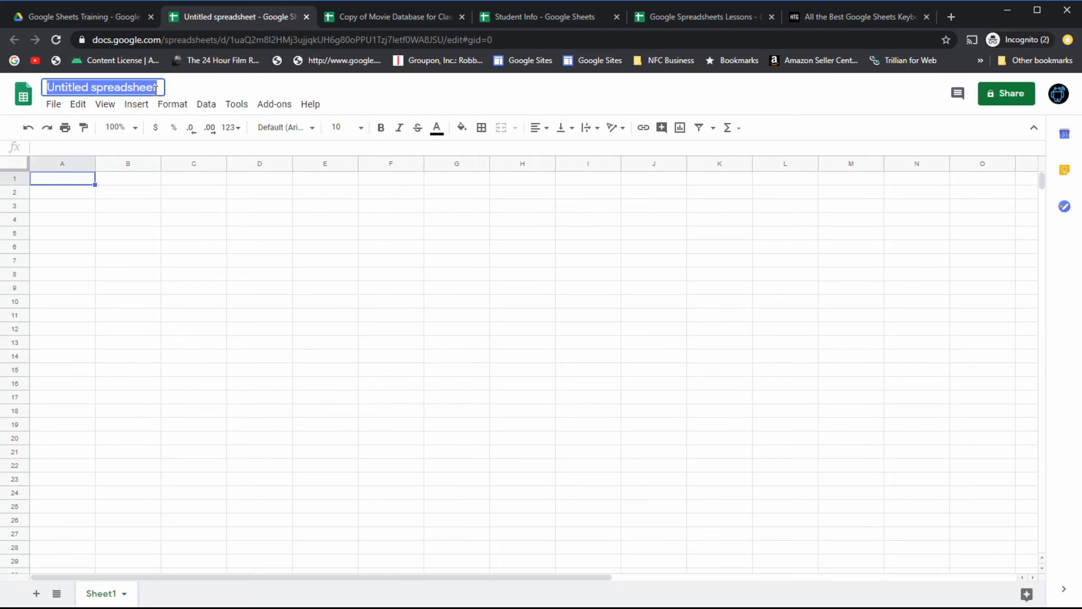
{"action": "type", "text": "Uploa"}
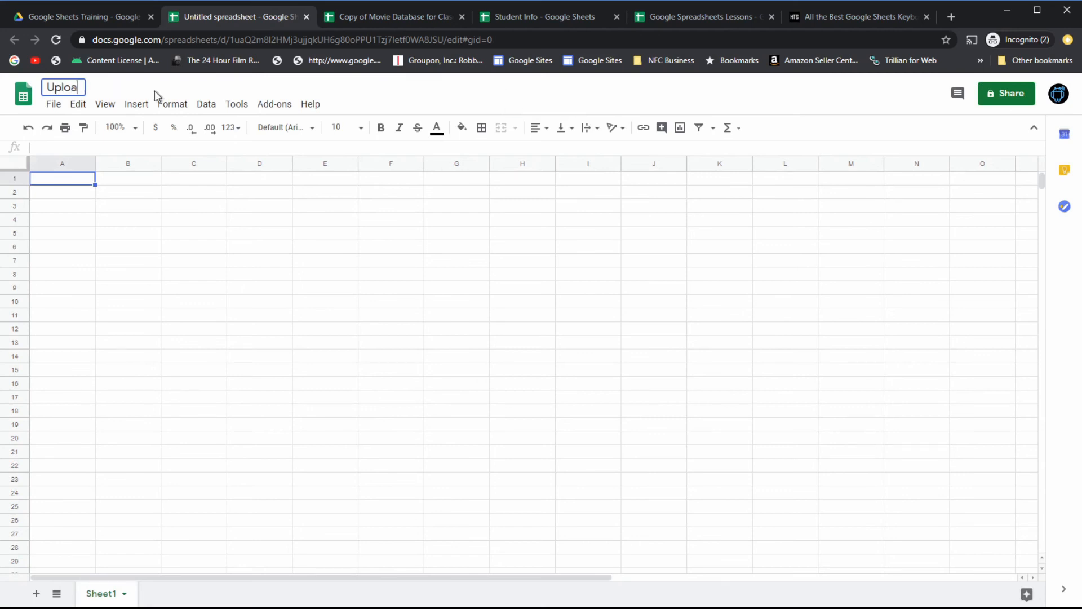
{"action": "type", "text": "d CSV"}
{"action": "key", "text": "Return"}
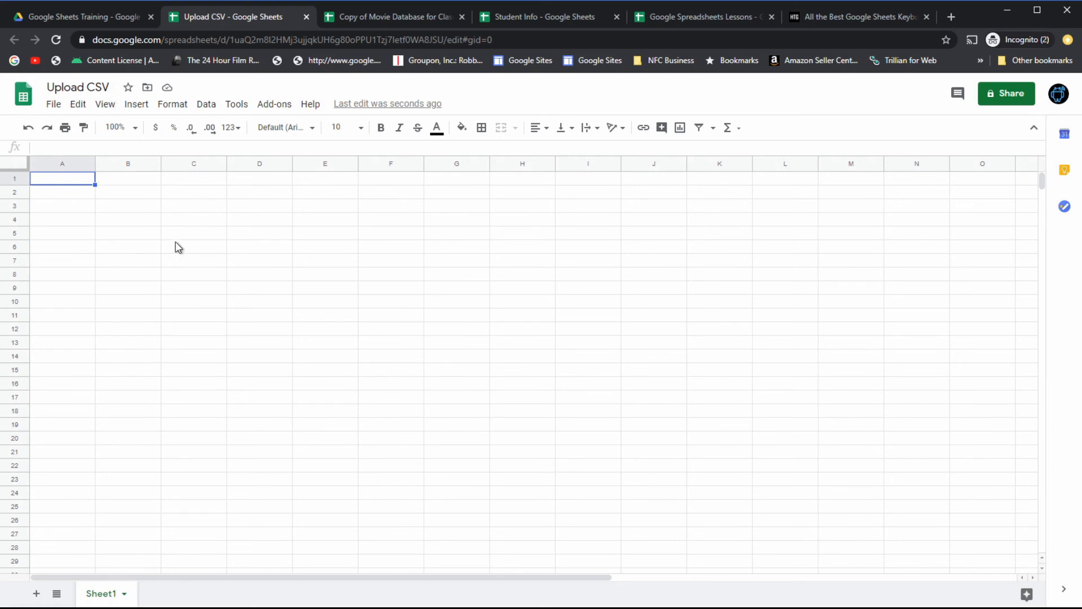
Step: Start a file import and upload CSV Test File.csv from the computer's Downloads folder
{"action": "left_click", "coordinate": [55, 105]}
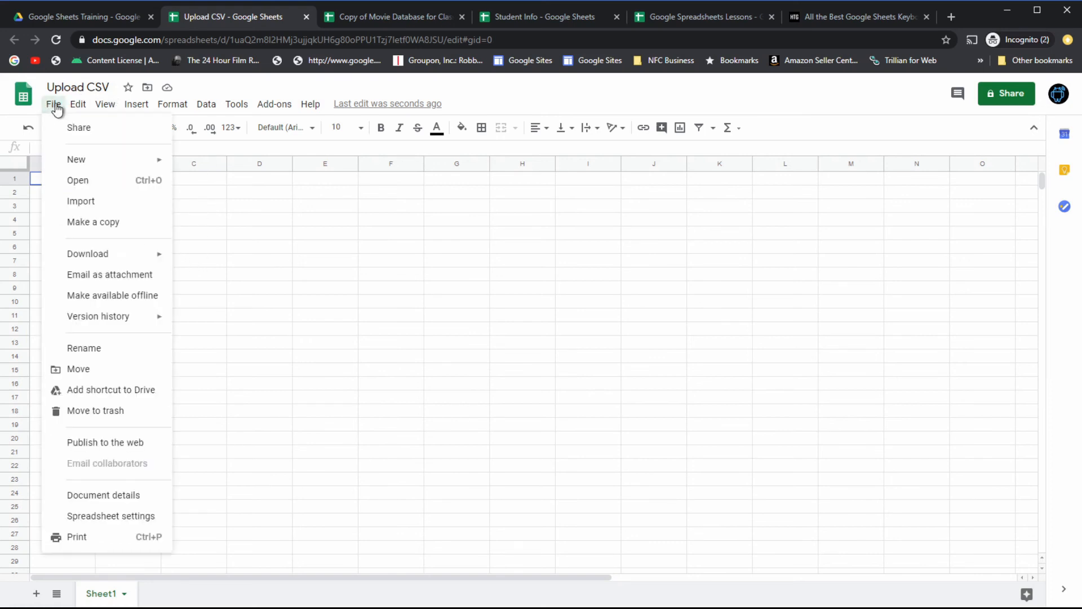
{"action": "left_click", "coordinate": [80, 203]}
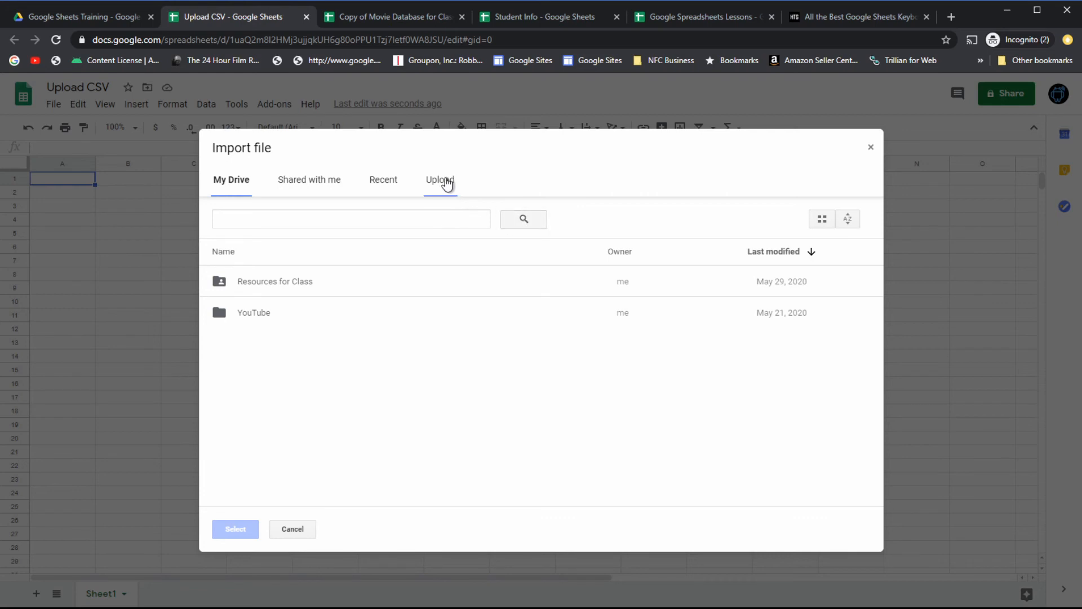
{"action": "left_click", "coordinate": [447, 184]}
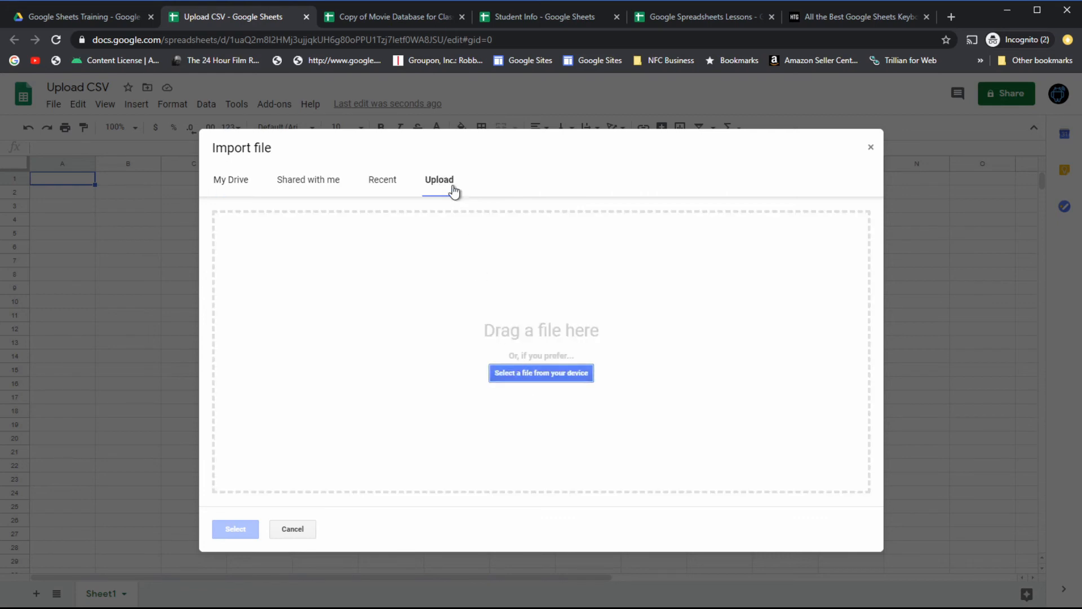
{"action": "left_click", "coordinate": [548, 377]}
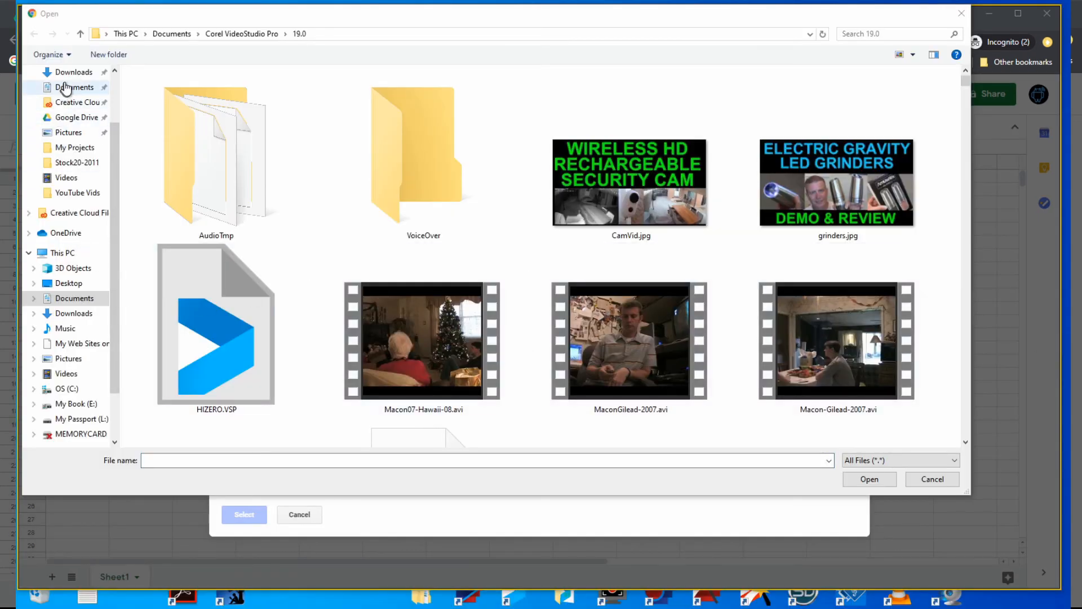
{"action": "left_click", "coordinate": [68, 74]}
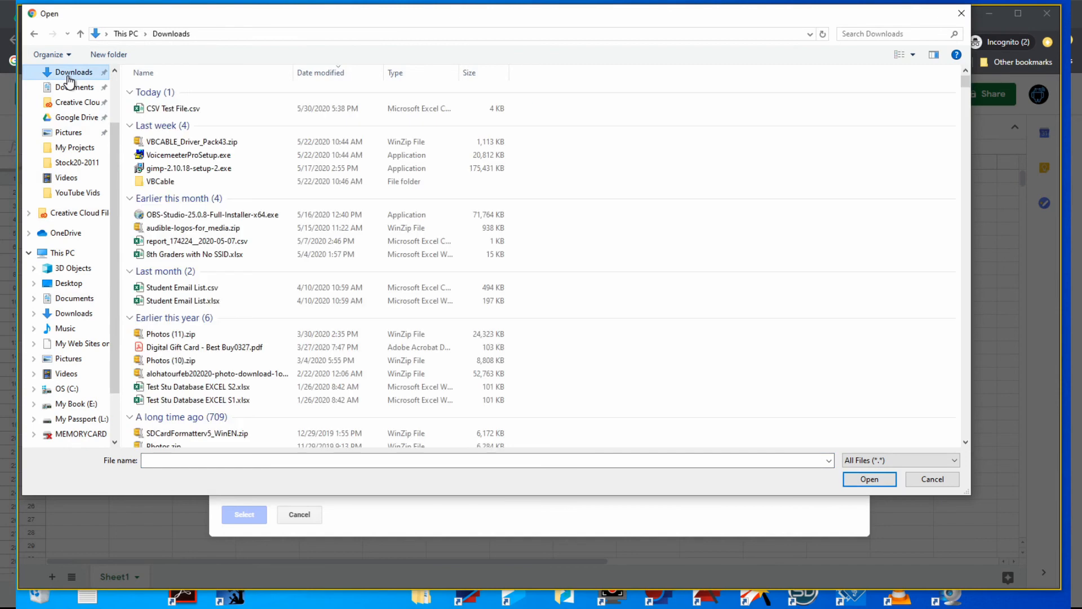
{"action": "left_click", "coordinate": [184, 110]}
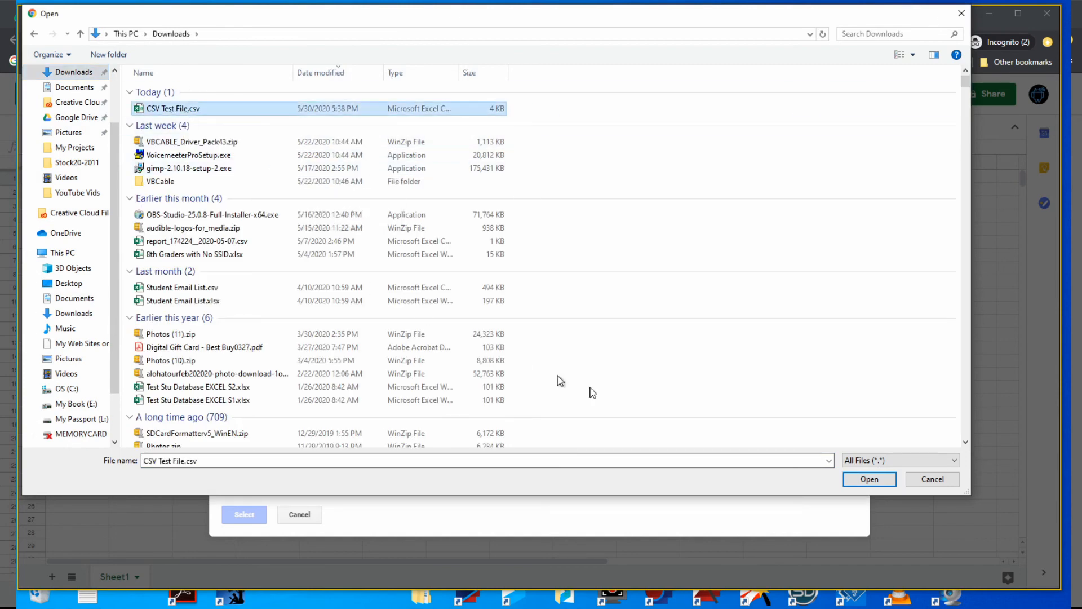
{"action": "left_click", "coordinate": [868, 481]}
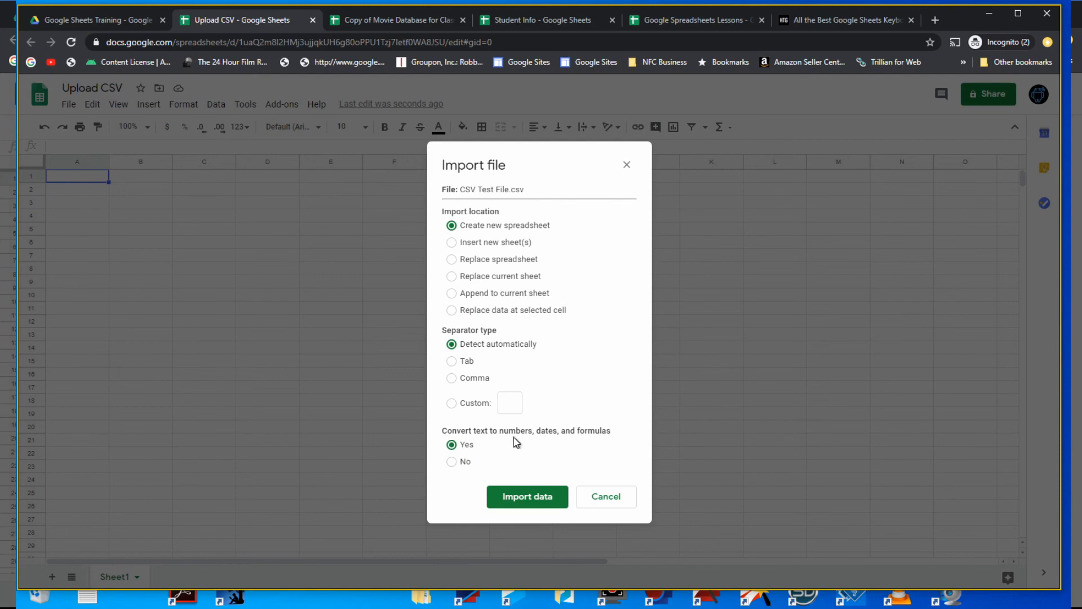
Step: Import the CSV data so it replaces the spreadsheet, without converting text to numbers, dates and formulas
{"action": "left_click", "coordinate": [452, 463]}
{"action": "left_click", "coordinate": [451, 259]}
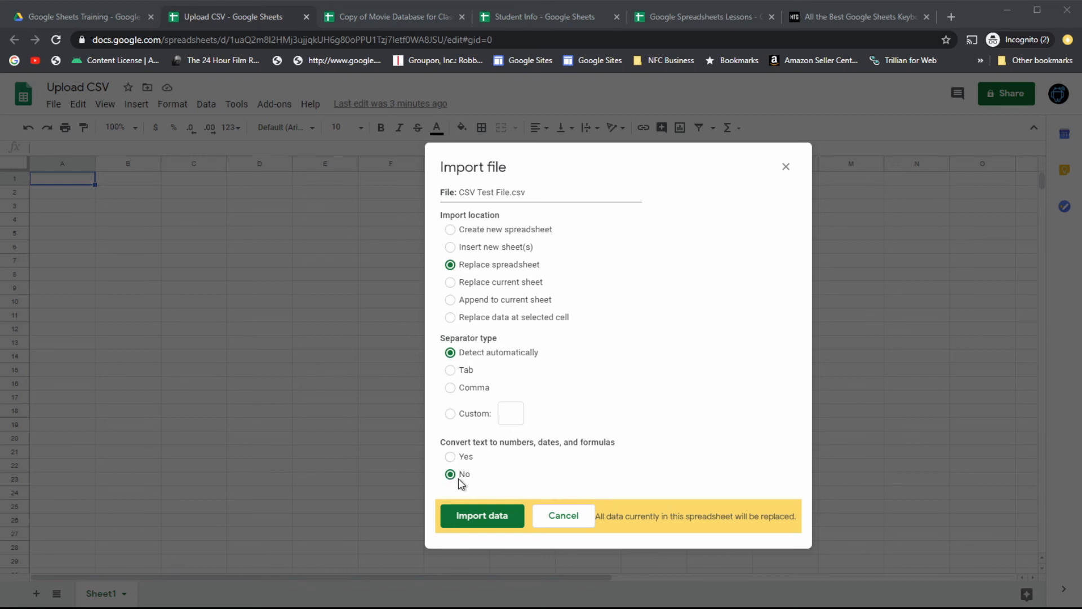
{"action": "left_click", "coordinate": [490, 517]}
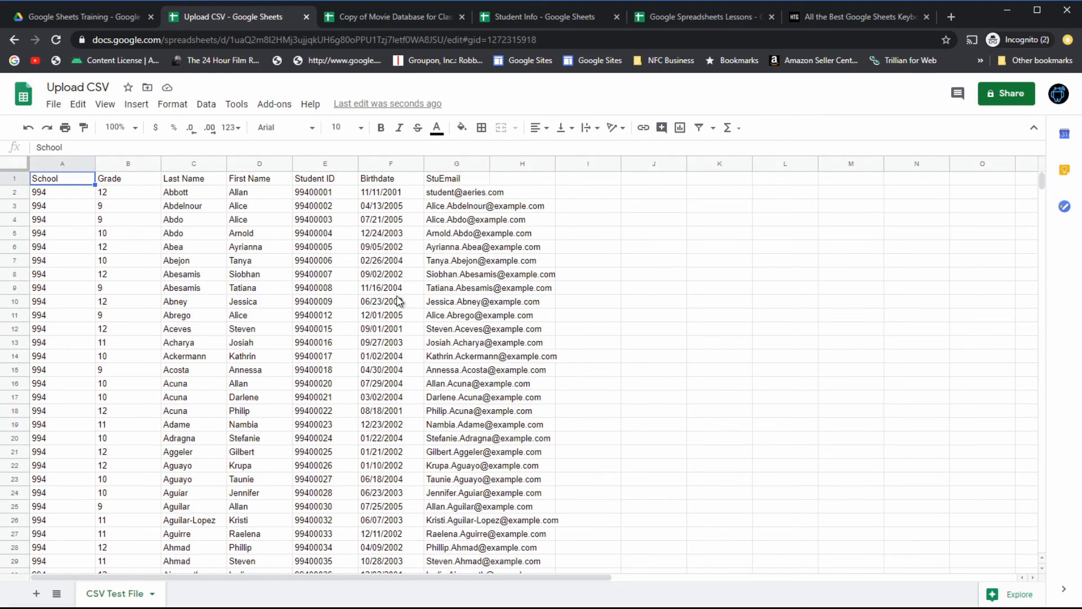
Step: Look through the imported rows and widen the StuEmail column to fit the full e-mail addresses
{"action": "scroll", "coordinate": [268, 374], "scroll_direction": "down", "scroll_amount": 5}
{"action": "scroll", "coordinate": [268, 375], "scroll_direction": "down", "scroll_amount": 4}
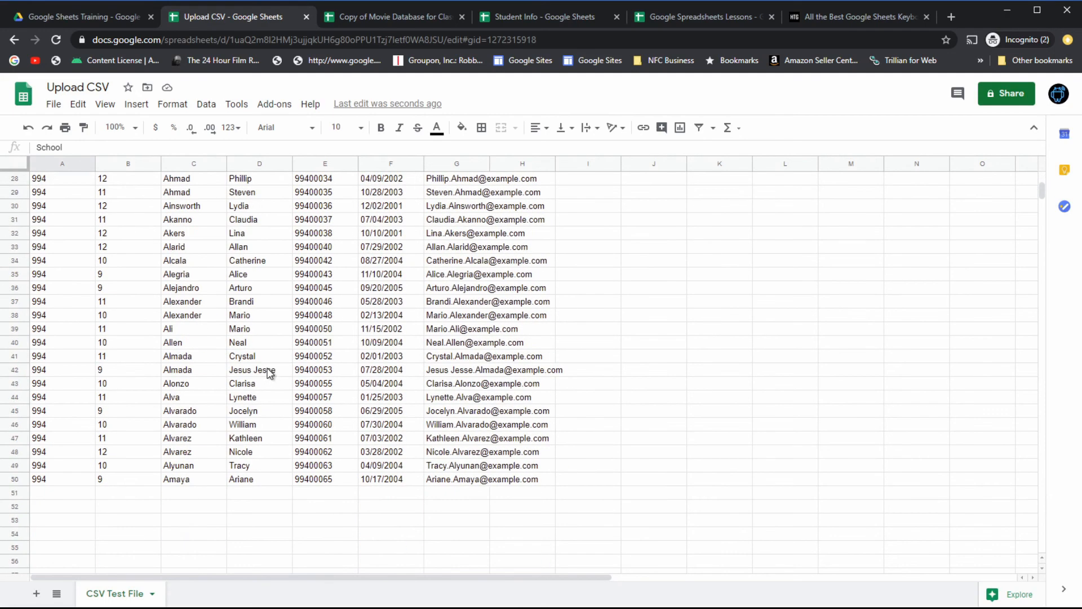
{"action": "scroll", "coordinate": [269, 375], "scroll_direction": "up", "scroll_amount": 9}
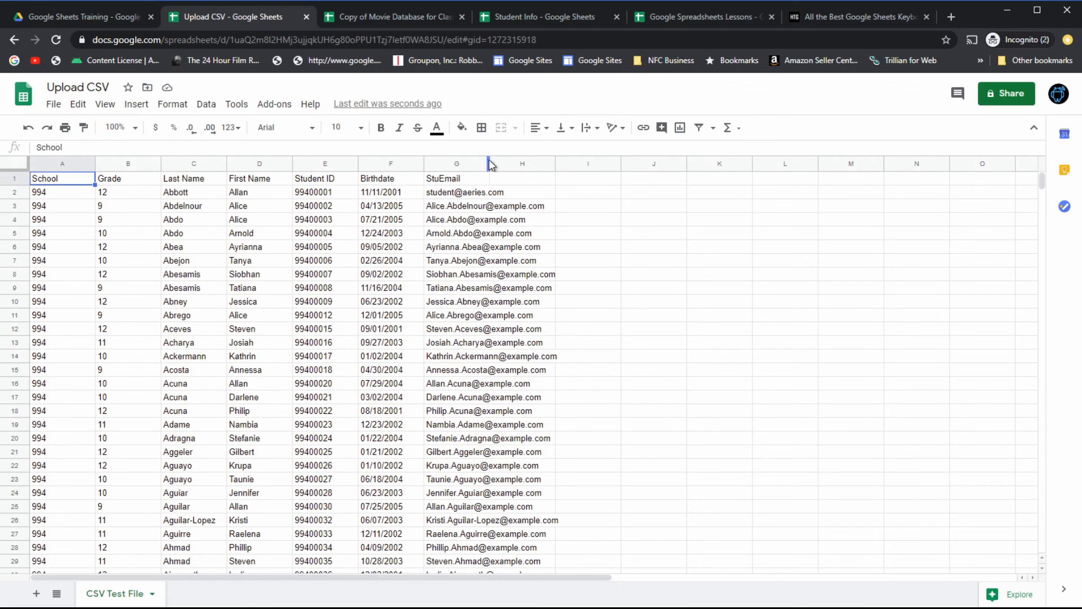
{"action": "left_click_drag", "start_coordinate": [490, 164], "coordinate": [566, 163]}
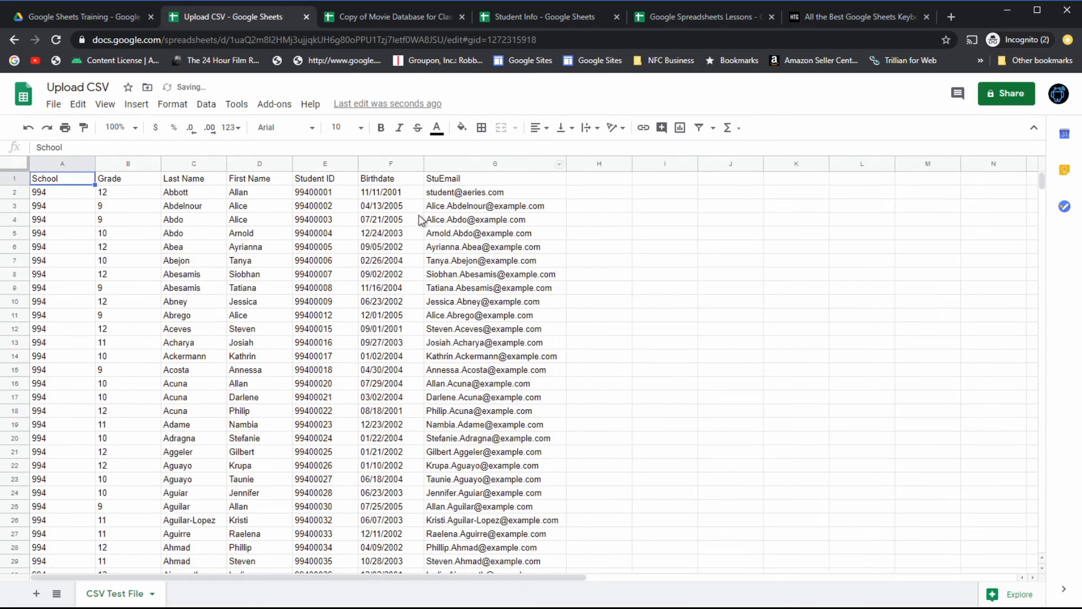
{"action": "left_click", "coordinate": [276, 342]}
{"action": "left_click", "coordinate": [248, 263]}
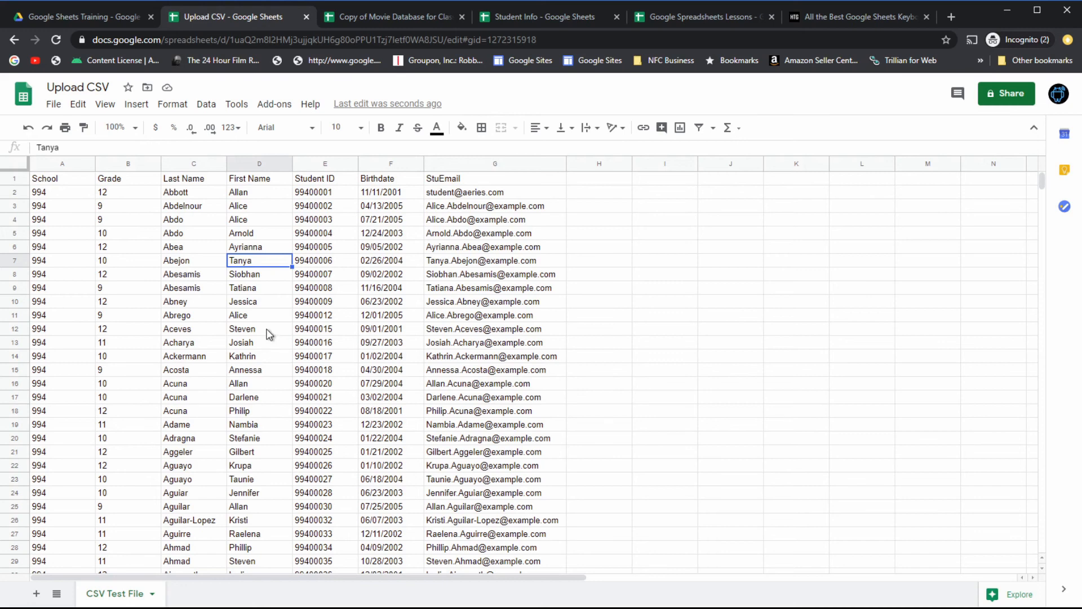
{"action": "left_click", "coordinate": [54, 105]}
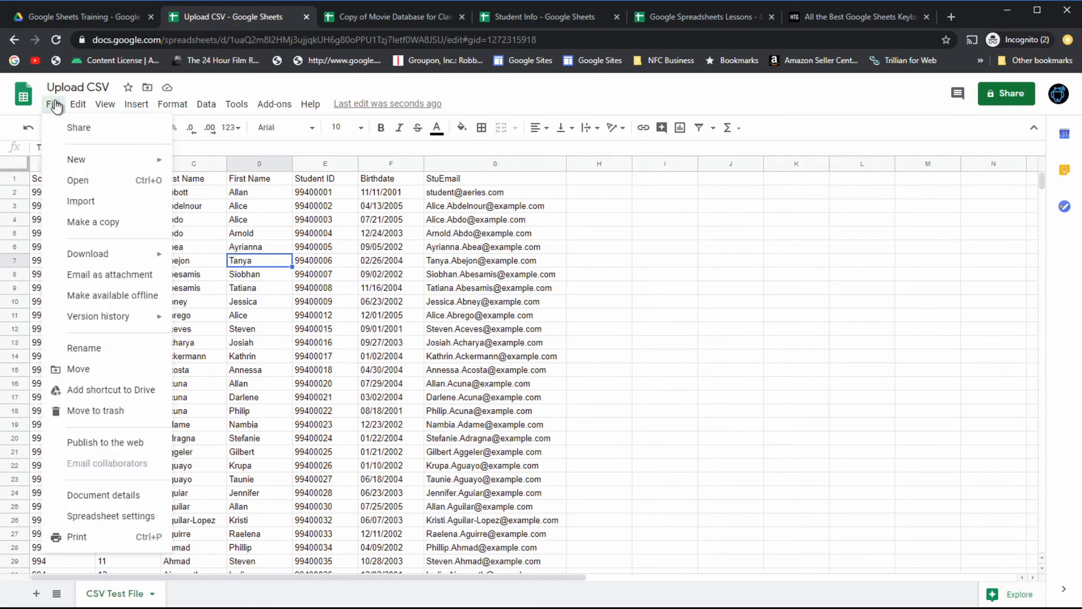
{"action": "left_click", "coordinate": [80, 201]}
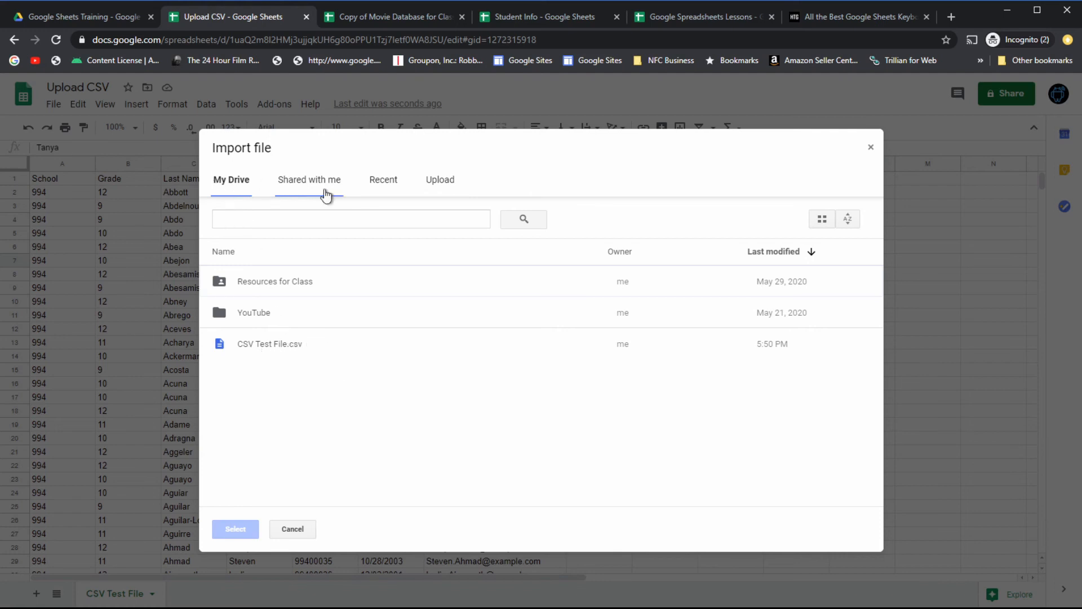
{"action": "left_click", "coordinate": [444, 189]}
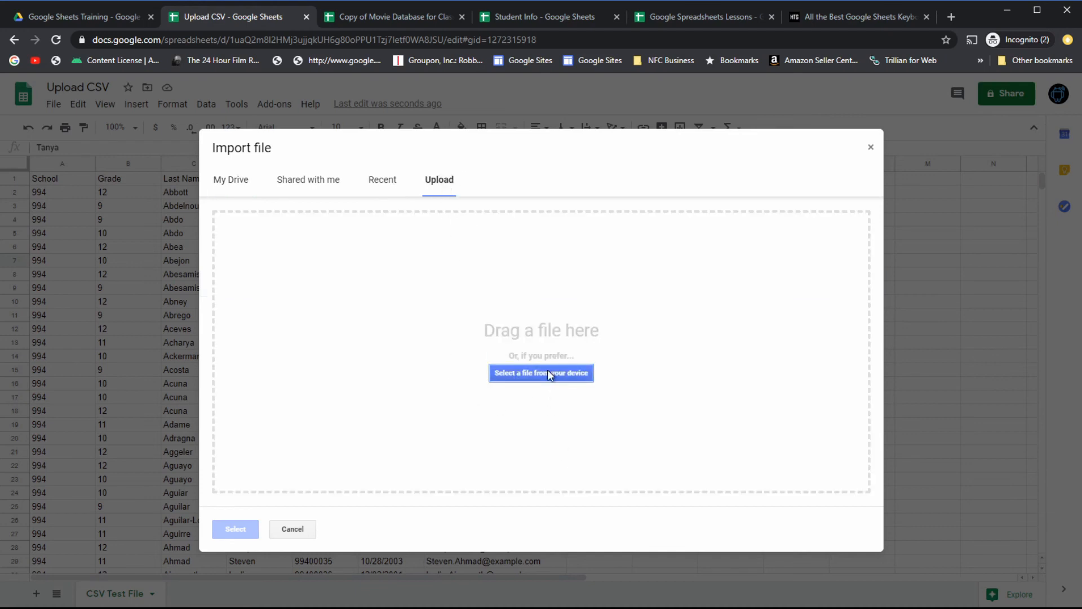
{"action": "left_click", "coordinate": [871, 147]}
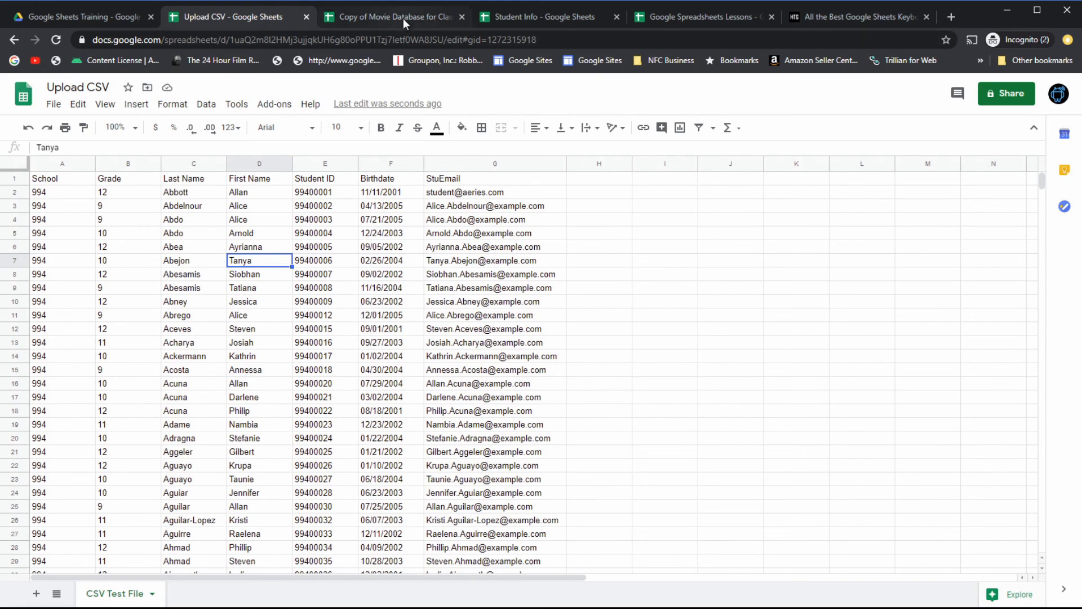
Step: Review the download formats, including comma-separated values, for the Student List sheet in the Student Info spreadsheet
{"action": "left_click", "coordinate": [539, 15]}
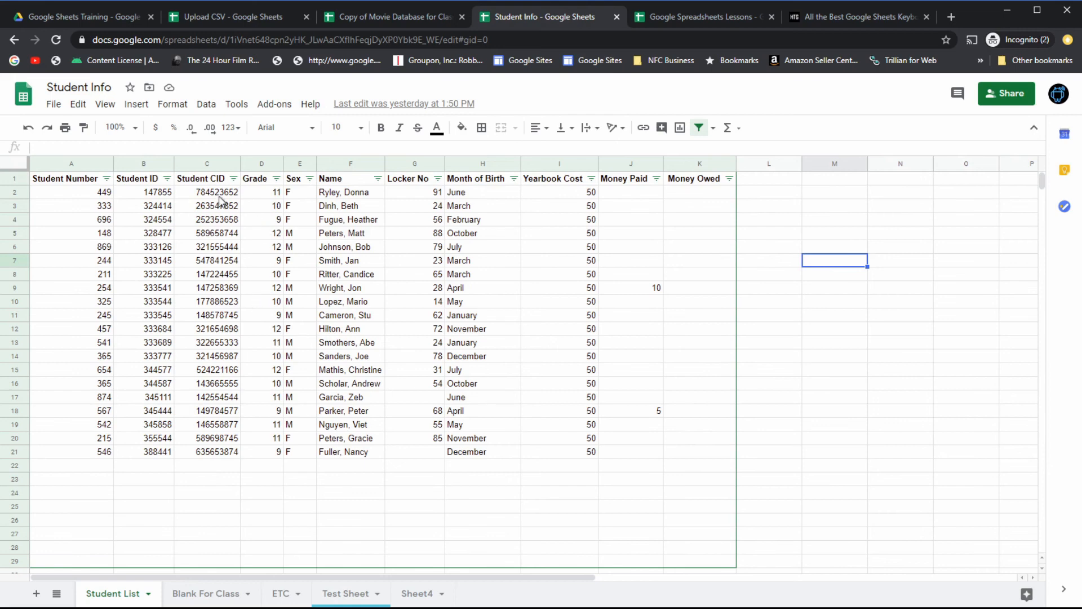
{"action": "left_click", "coordinate": [54, 105]}
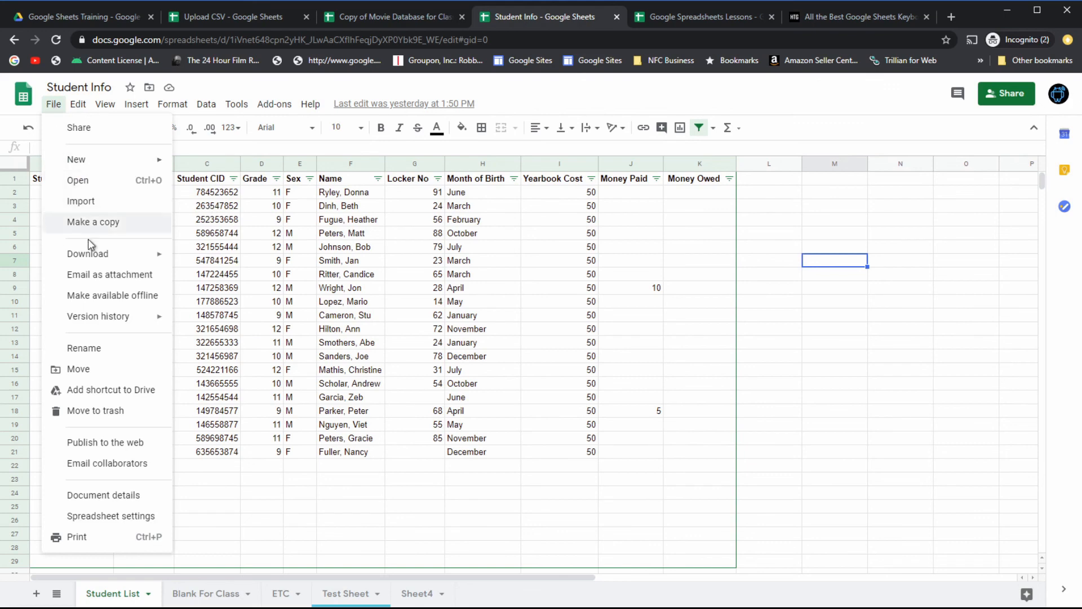
{"action": "mouse_move", "coordinate": [94, 258]}
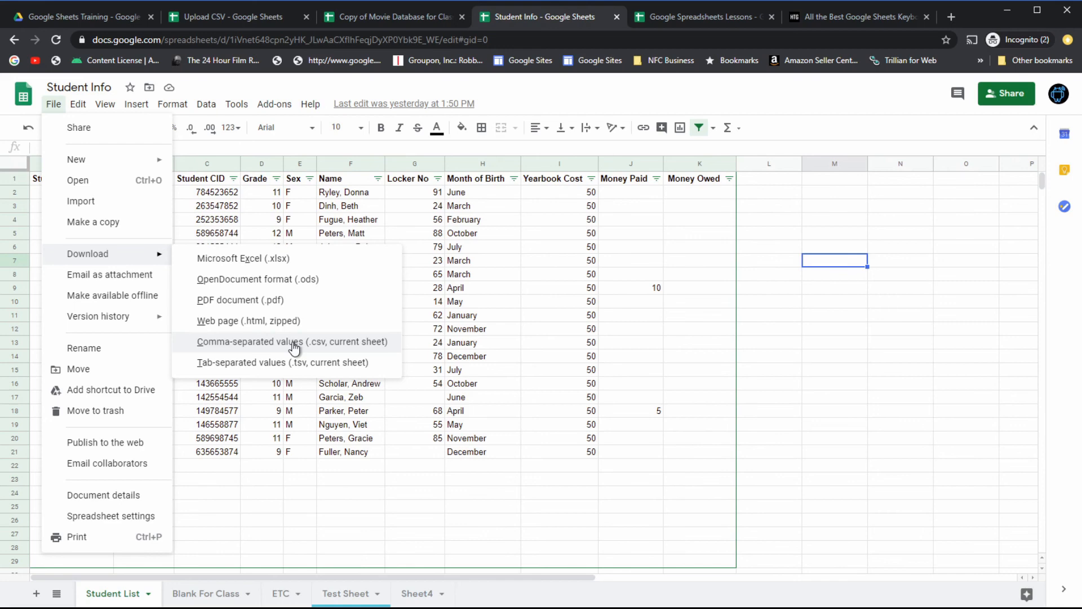
{"action": "left_click", "coordinate": [807, 357]}
Step: Browse the Blank For Class, ETC and Test Sheet sheets of the Student Info spreadsheet
{"action": "left_click", "coordinate": [212, 592]}
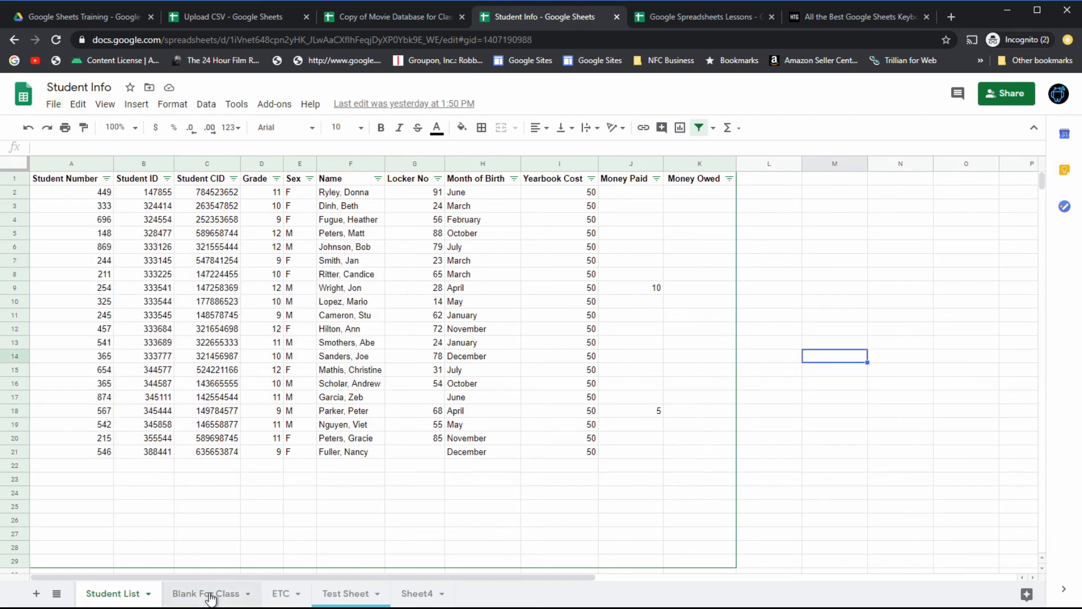
{"action": "left_click", "coordinate": [281, 595]}
{"action": "left_click", "coordinate": [348, 595]}
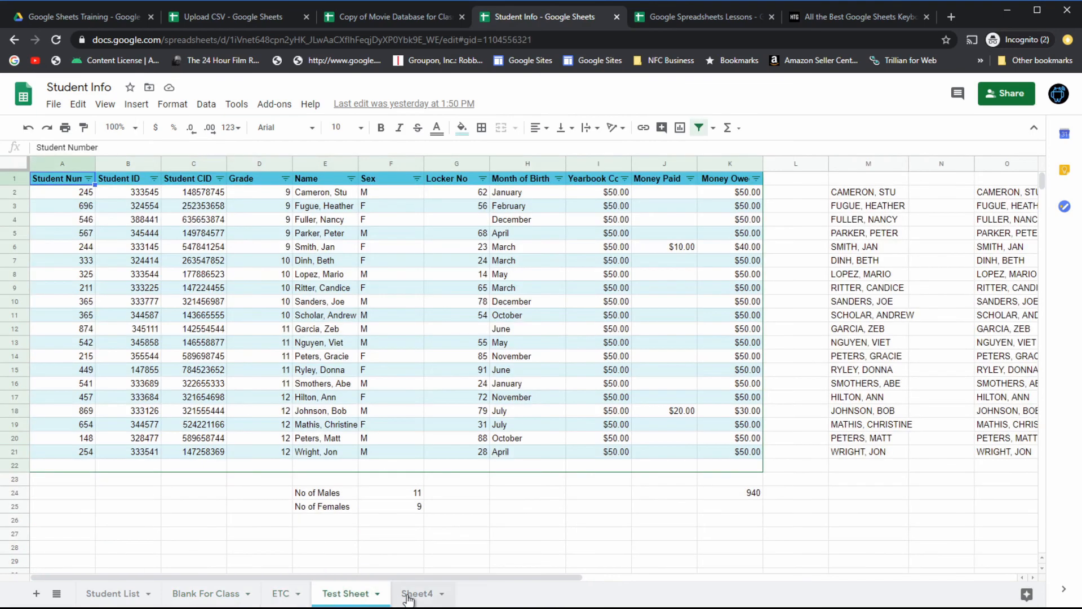
Step: View Sheet4, then return to the Student List sheet and download it as comma-separated values (.csv)
{"action": "left_click", "coordinate": [416, 595]}
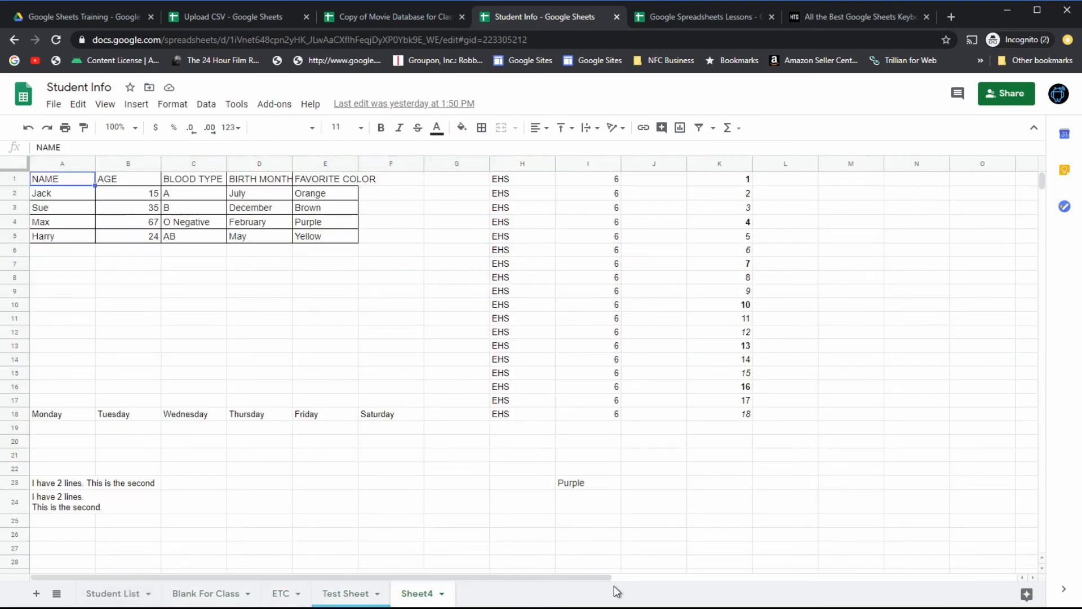
{"action": "left_click", "coordinate": [118, 593]}
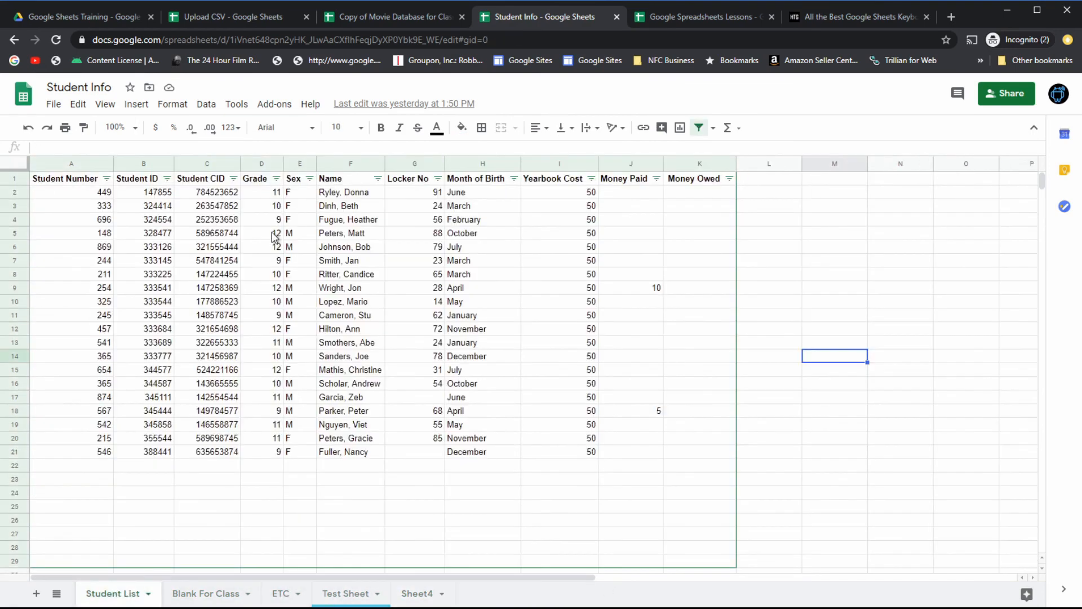
{"action": "left_click", "coordinate": [51, 106]}
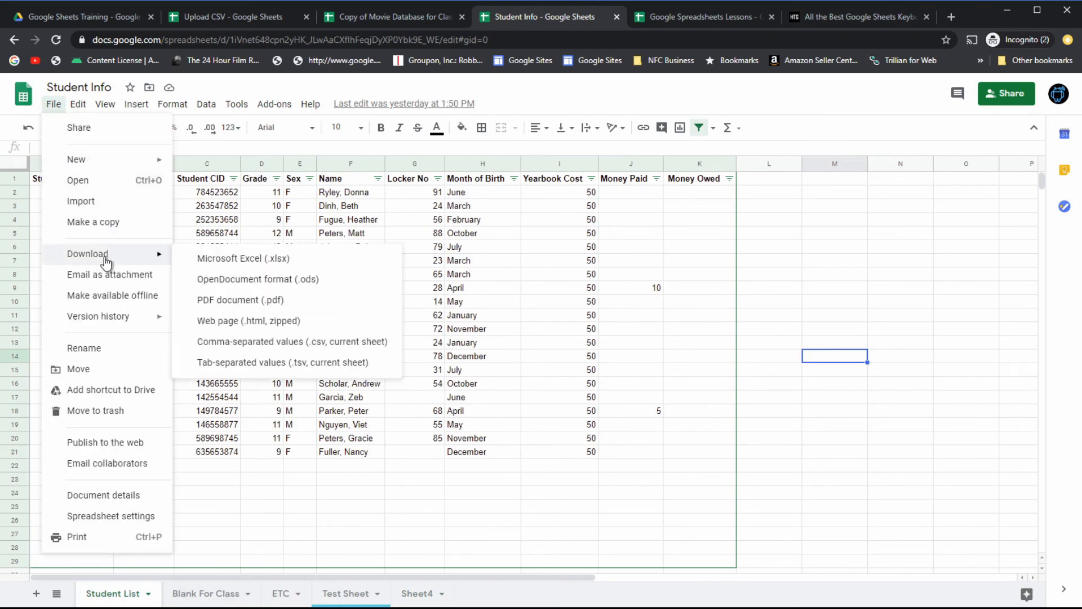
{"action": "left_click", "coordinate": [264, 343]}
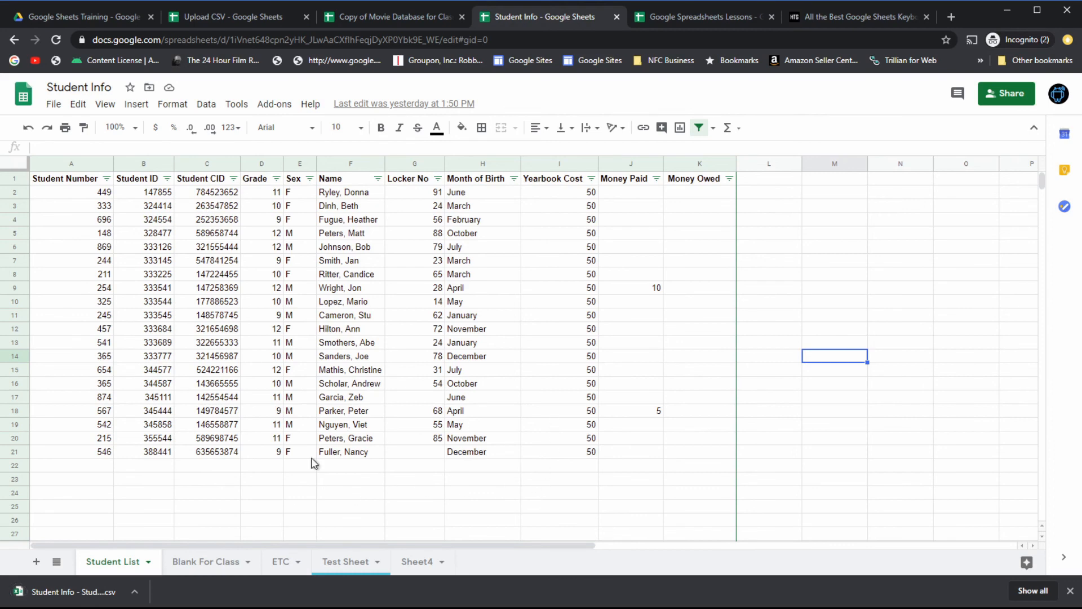
{"action": "left_click", "coordinate": [1070, 591]}
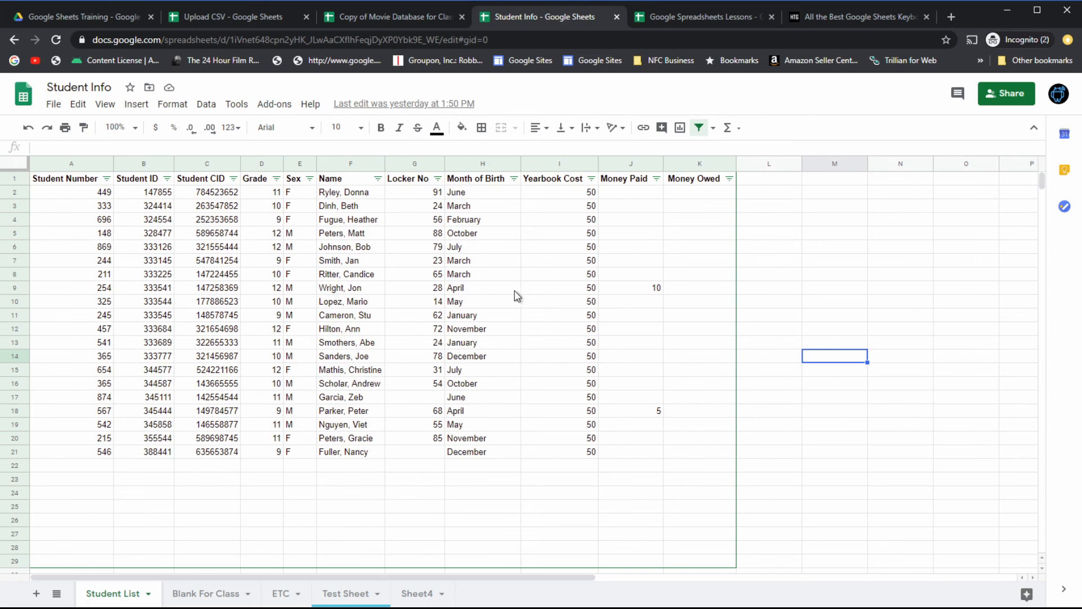
{"action": "left_click", "coordinate": [49, 107]}
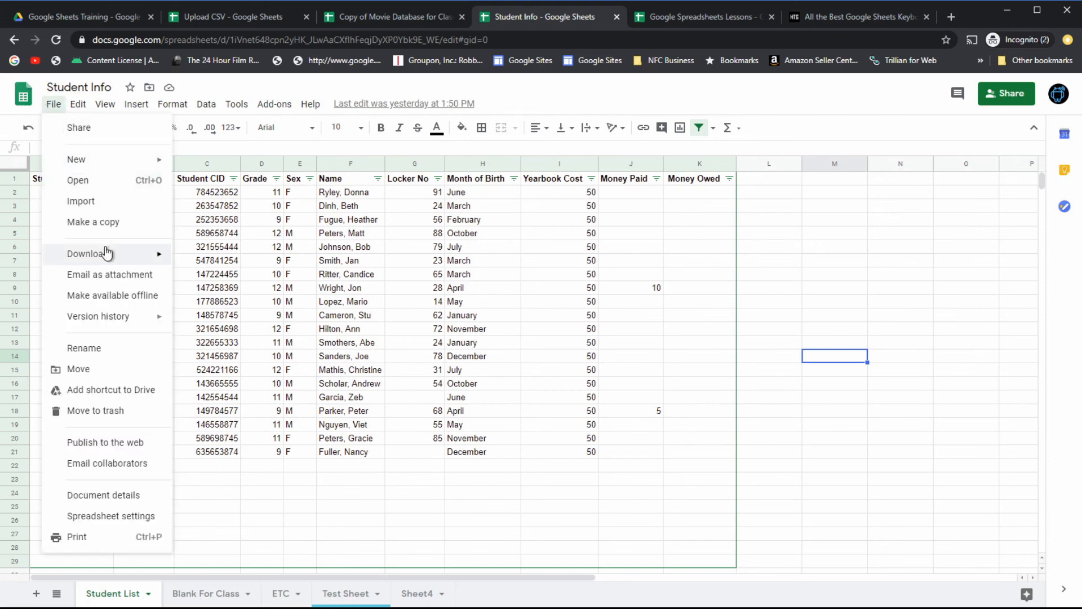
{"action": "mouse_move", "coordinate": [108, 260]}
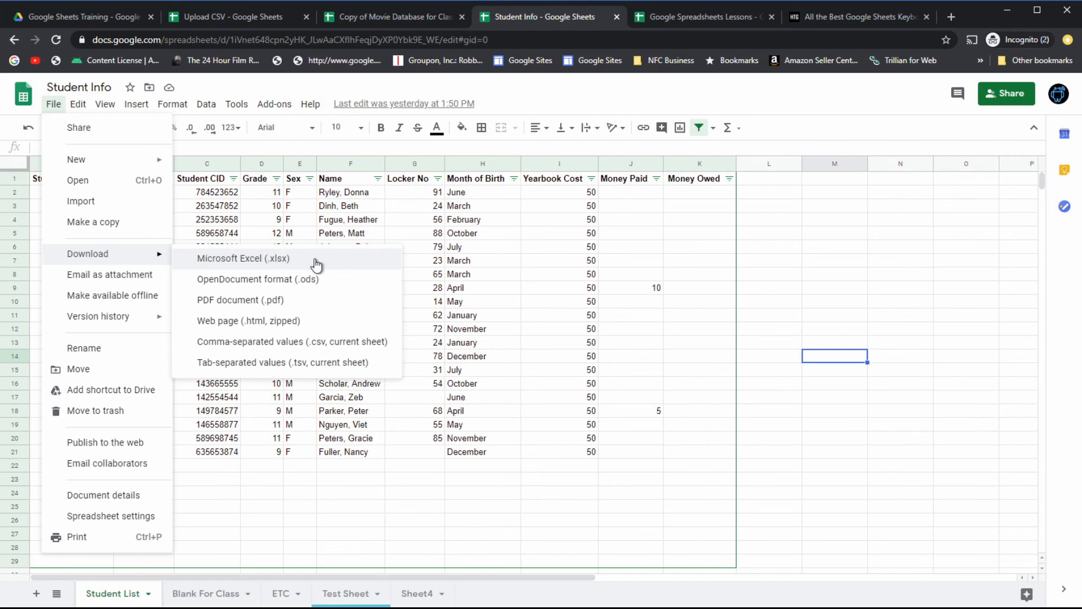
{"action": "left_click", "coordinate": [796, 303]}
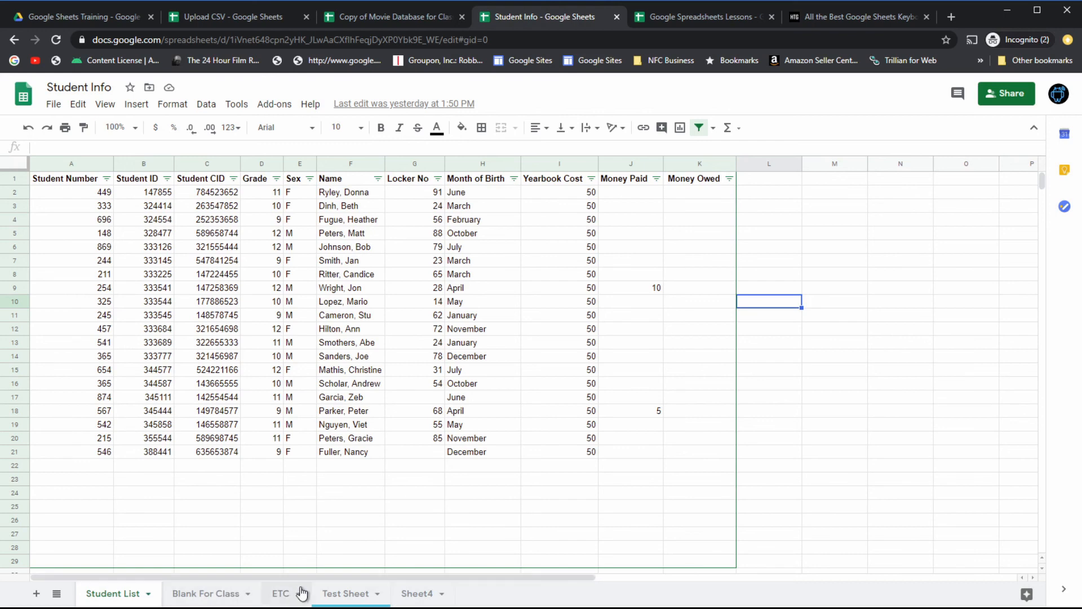
Step: Download the whole Student Info spreadsheet as a Microsoft Excel (.xlsx) file and dismiss the download notice
{"action": "left_click", "coordinate": [53, 105]}
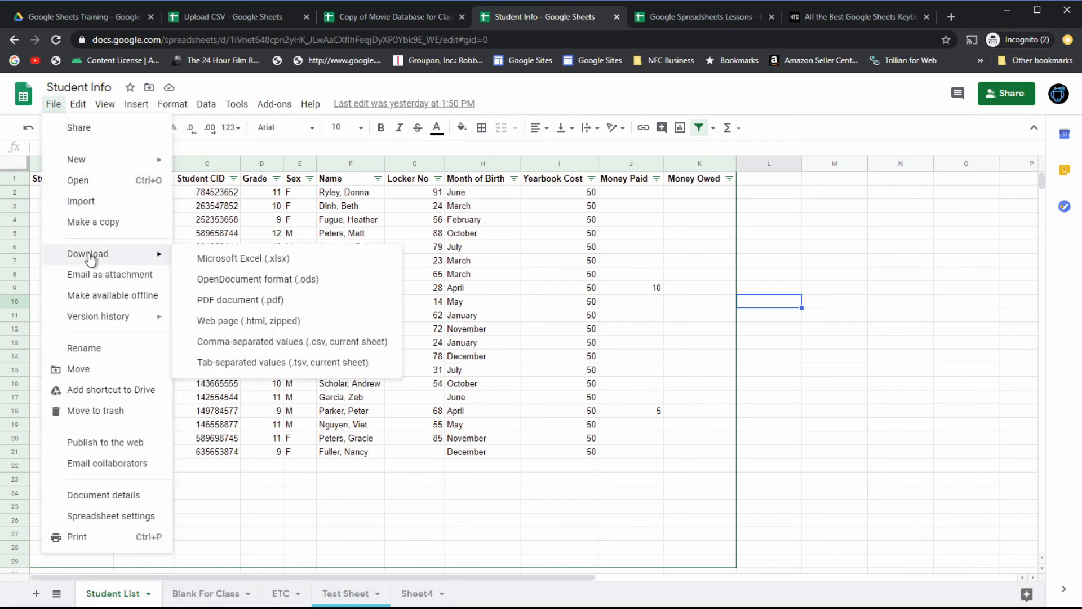
{"action": "left_click", "coordinate": [220, 261]}
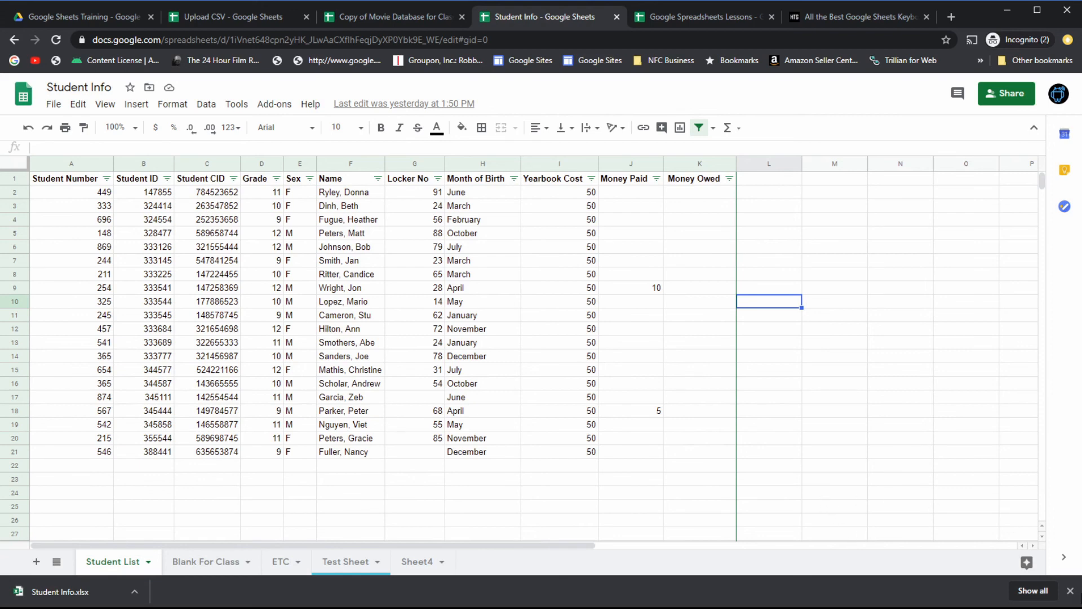
{"action": "left_click", "coordinate": [1070, 590]}
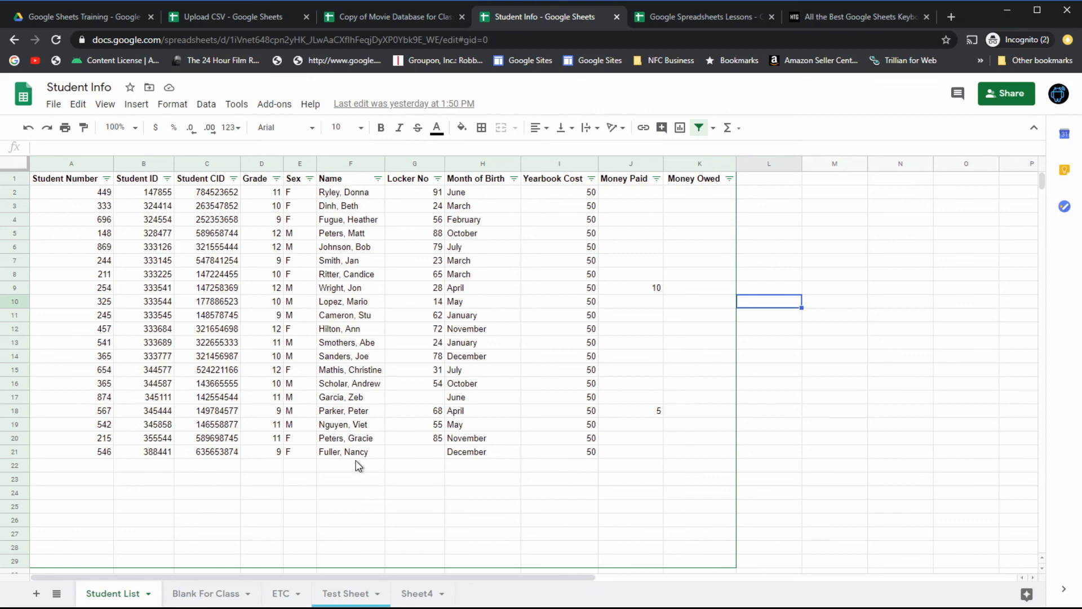
{"action": "left_click", "coordinate": [53, 104]}
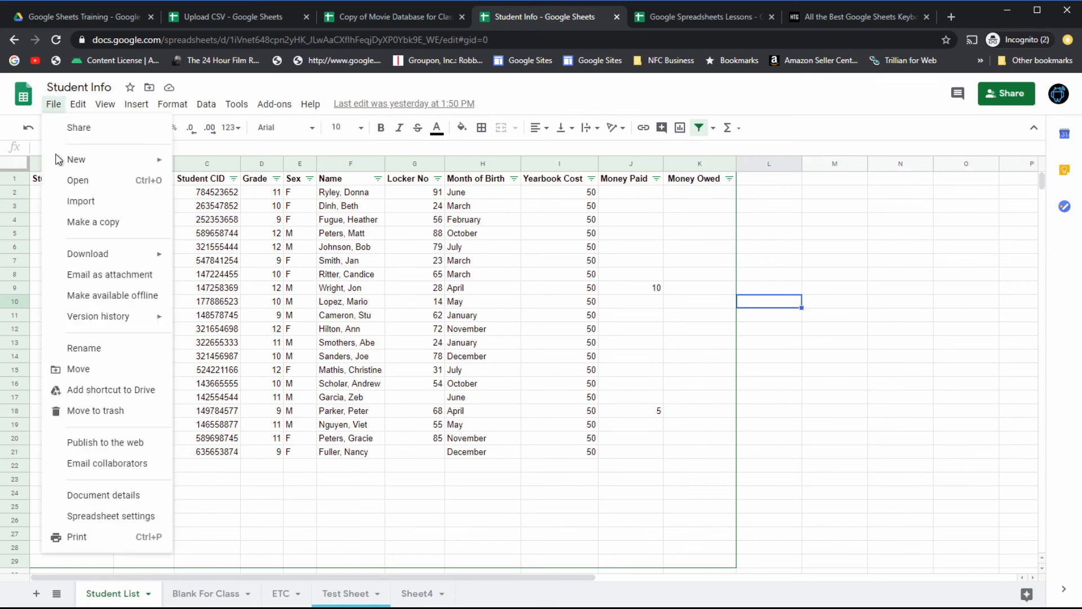
{"action": "mouse_move", "coordinate": [83, 256]}
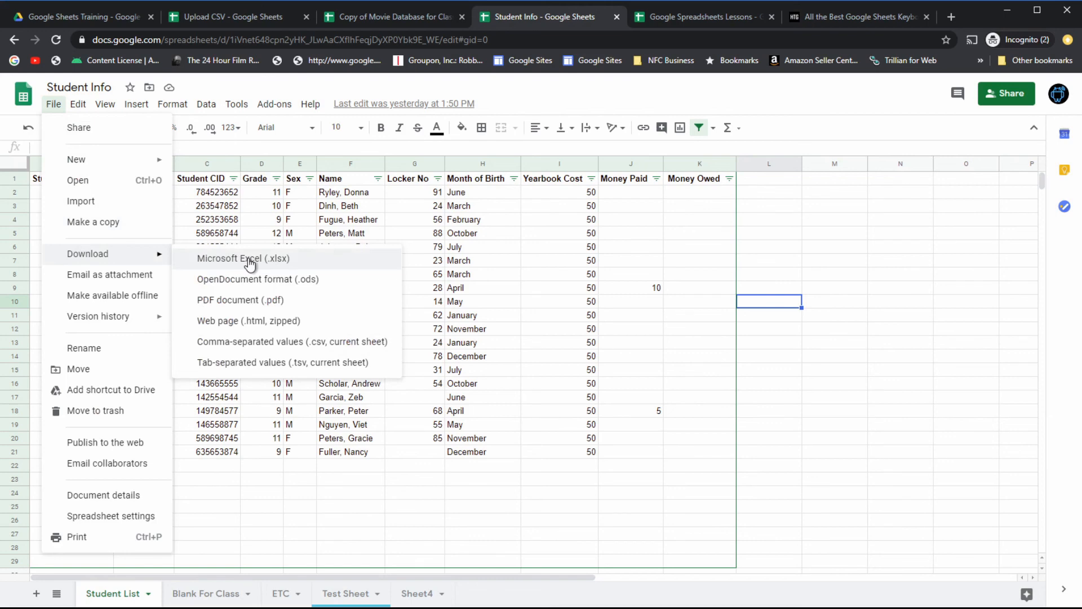
{"action": "left_click", "coordinate": [794, 385]}
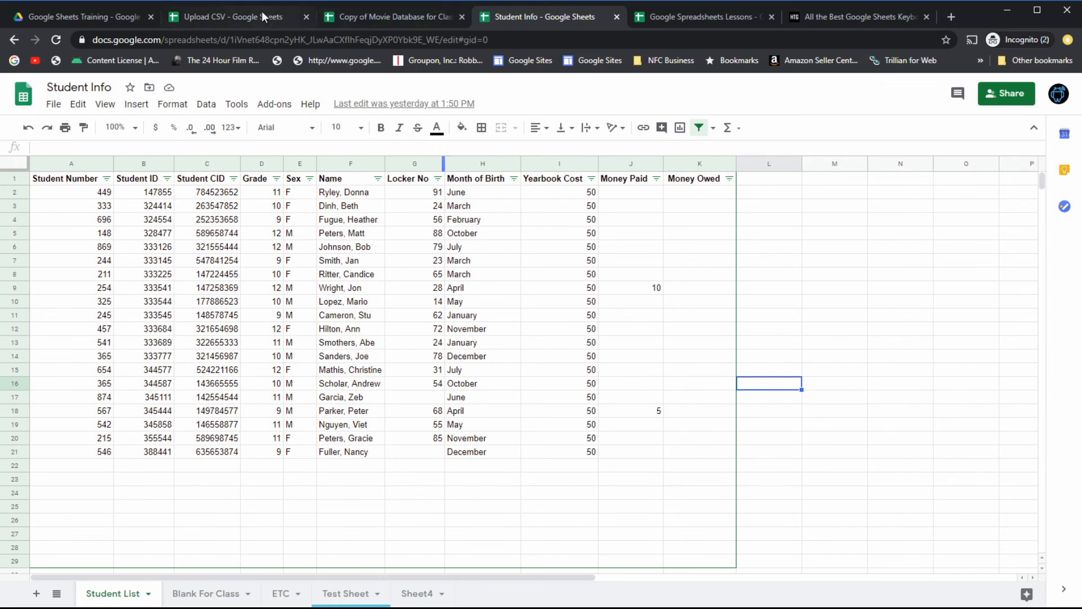
Step: Add a blank sheet to the Upload CSV spreadsheet and start a file import by upload
{"action": "left_click", "coordinate": [241, 18]}
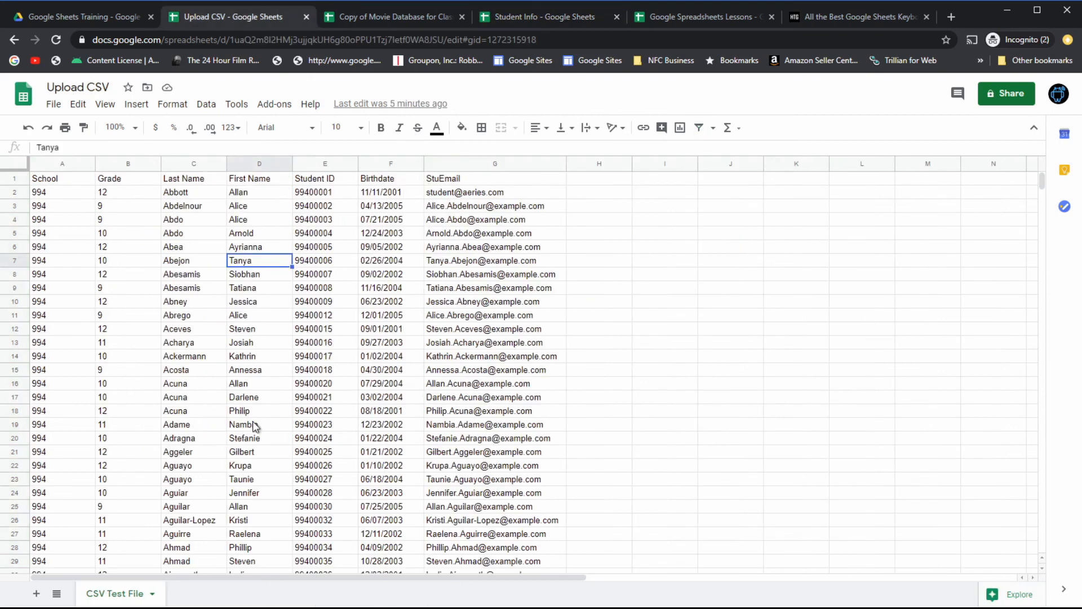
{"action": "left_click", "coordinate": [36, 594]}
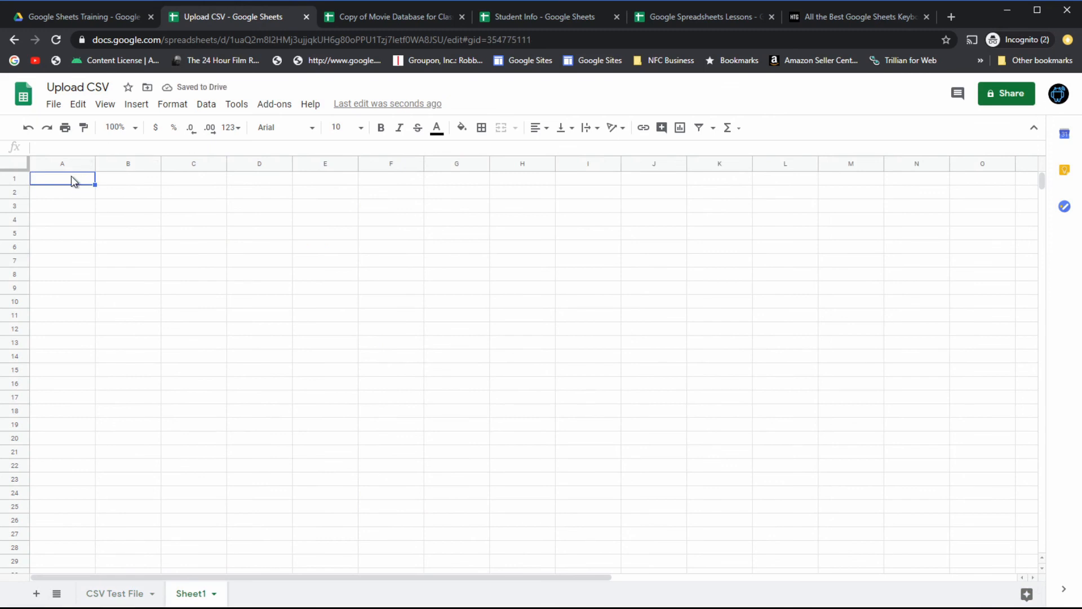
{"action": "left_click", "coordinate": [53, 105]}
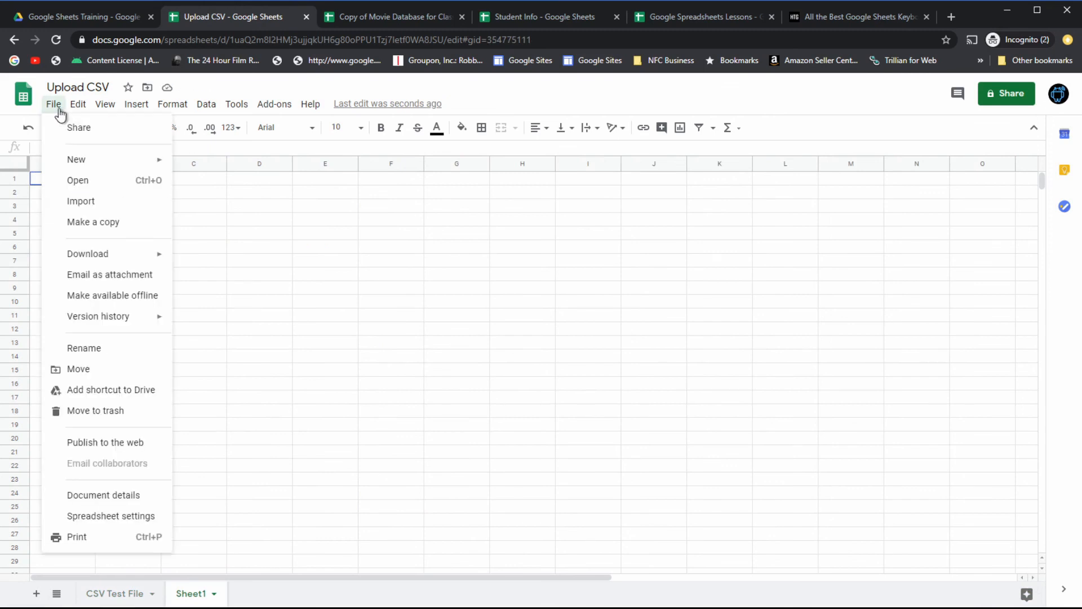
{"action": "left_click", "coordinate": [90, 200]}
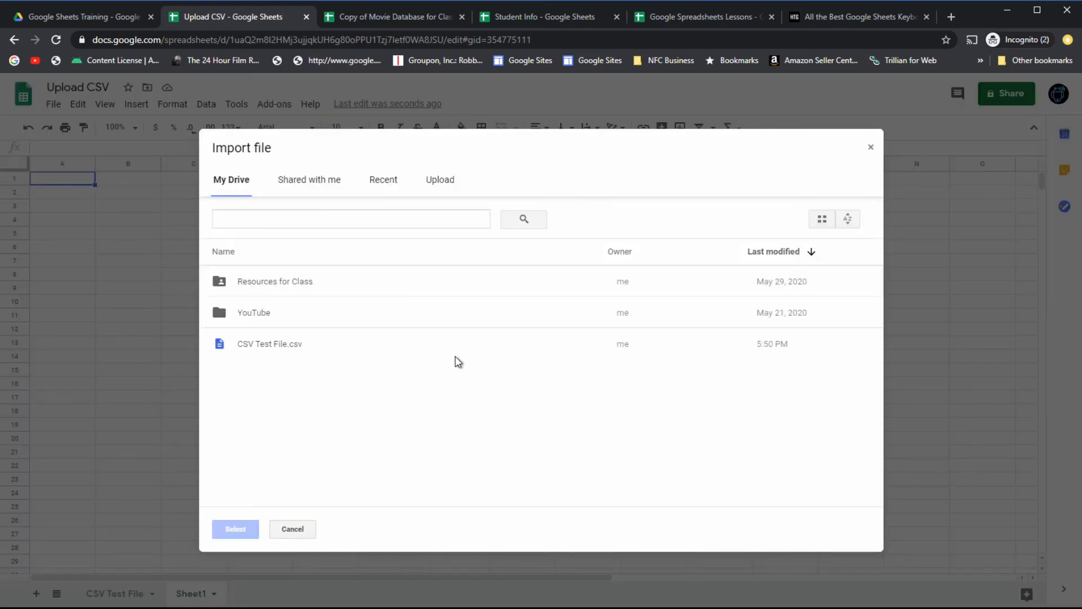
{"action": "left_click", "coordinate": [445, 184]}
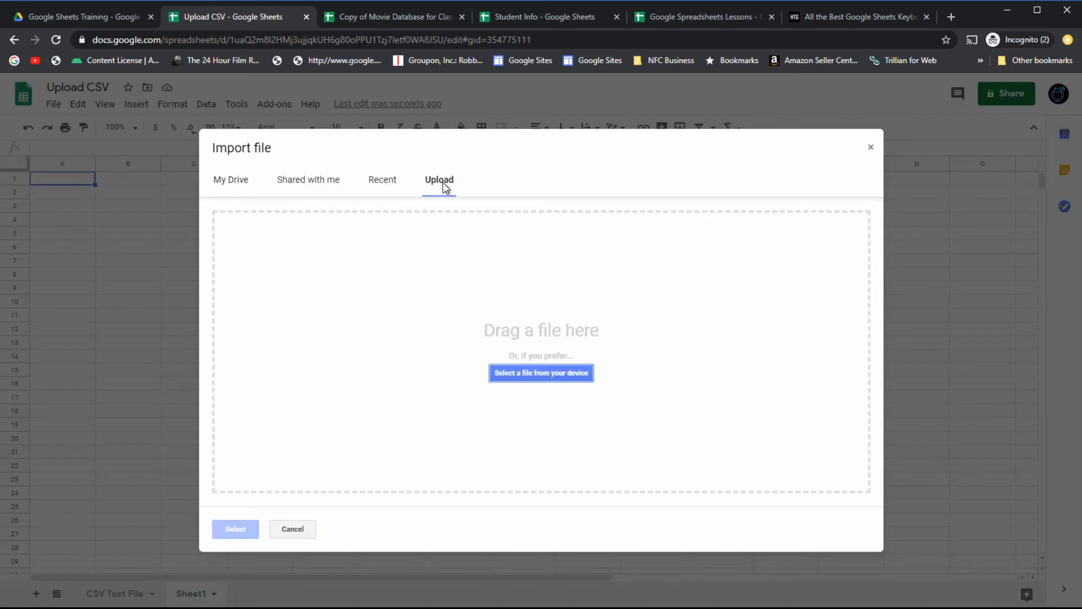
Step: Upload Test Stu Database EXCEL S2.xlsx from the Downloads folder and import its data as new sheets
{"action": "left_click", "coordinate": [546, 373]}
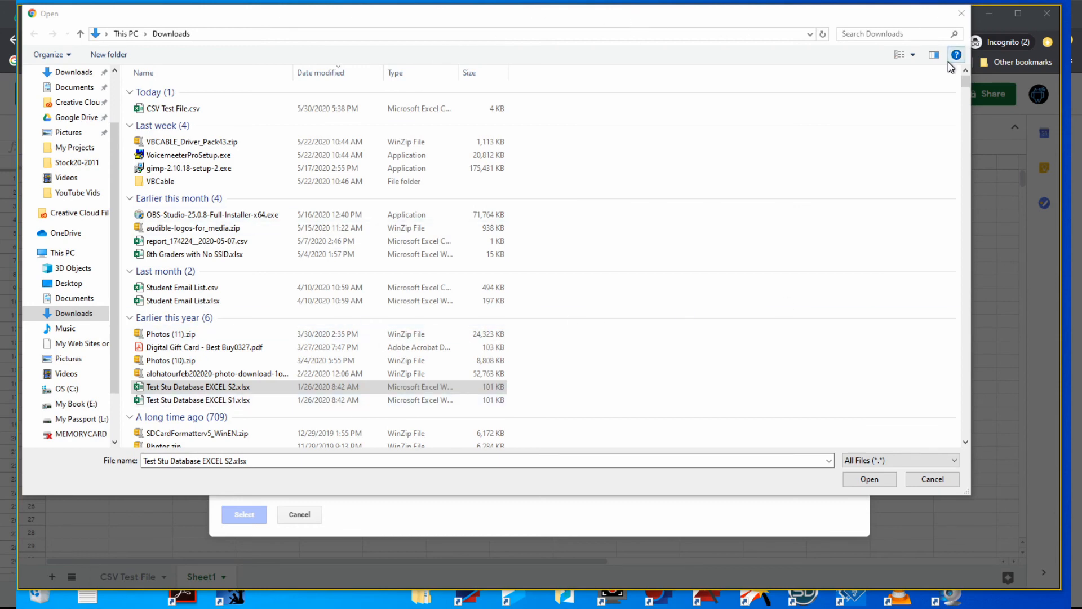
{"action": "left_click", "coordinate": [931, 479]}
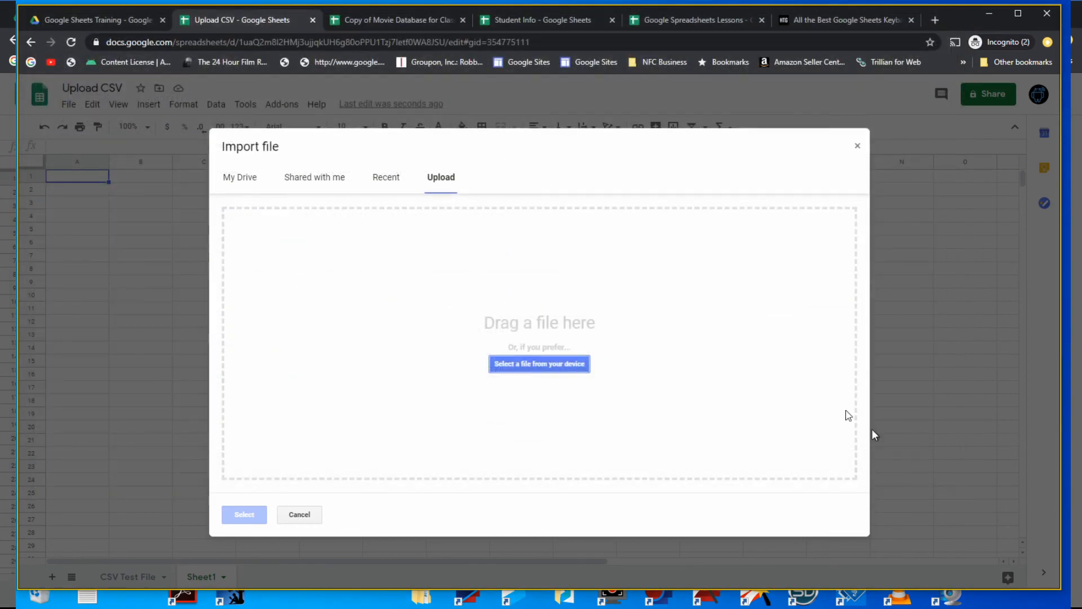
{"action": "left_click", "coordinate": [548, 369]}
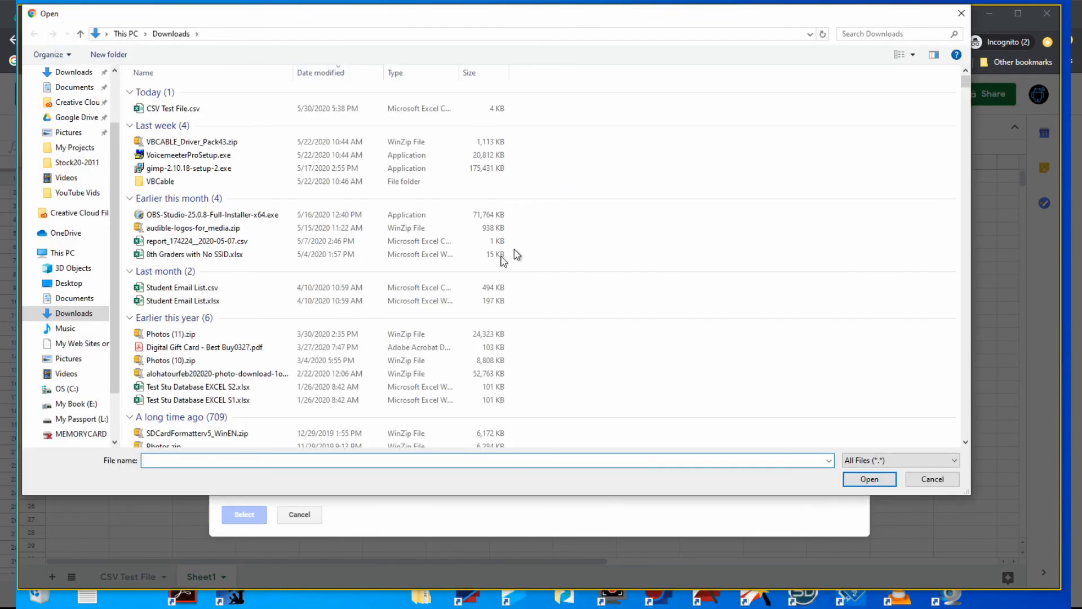
{"action": "left_click", "coordinate": [199, 391]}
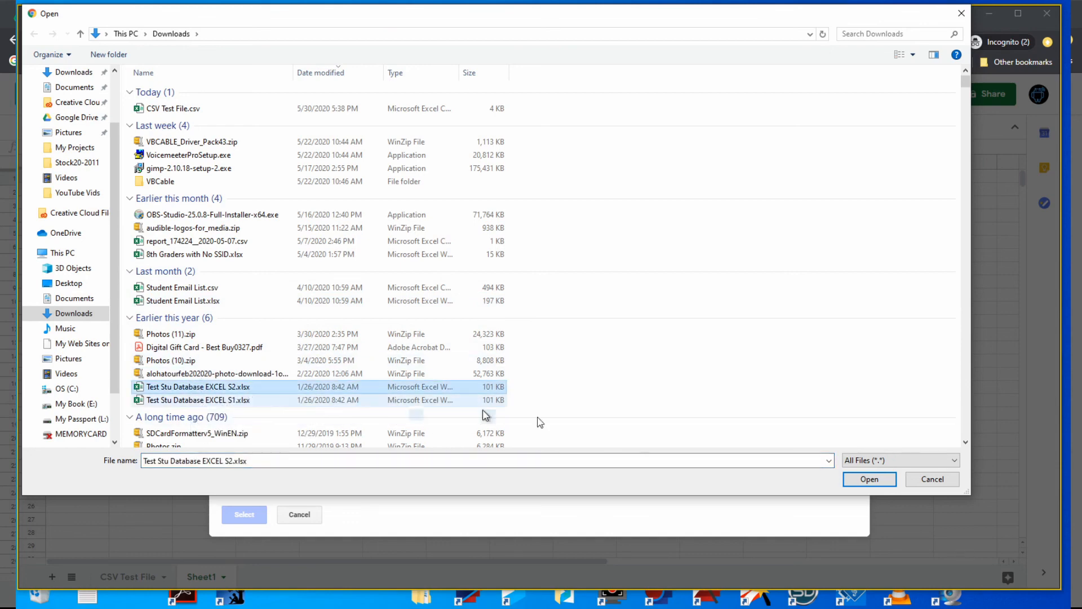
{"action": "left_click", "coordinate": [869, 479]}
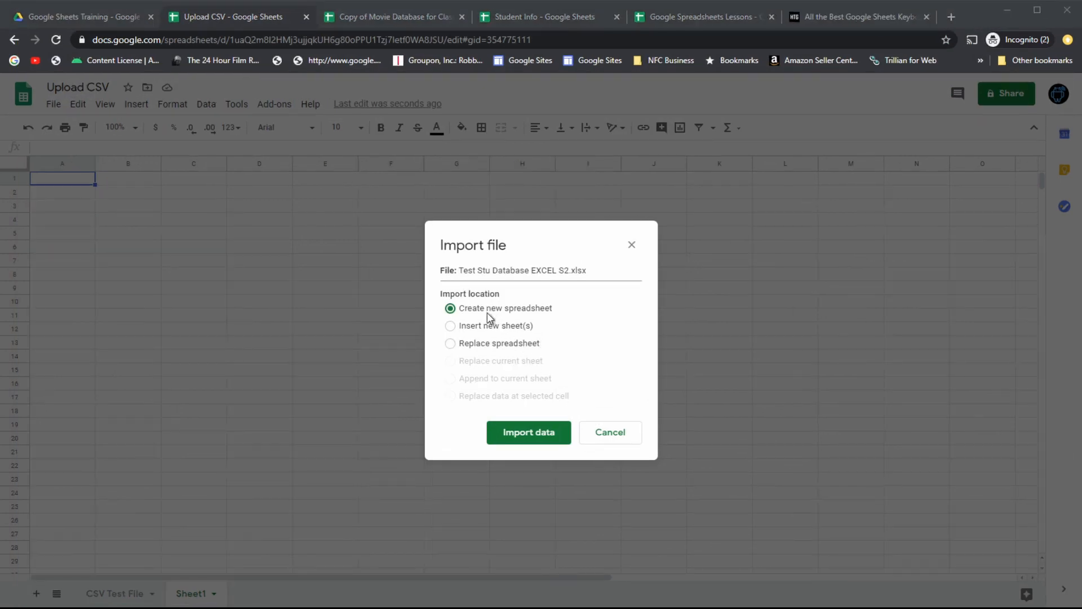
{"action": "left_click", "coordinate": [459, 329]}
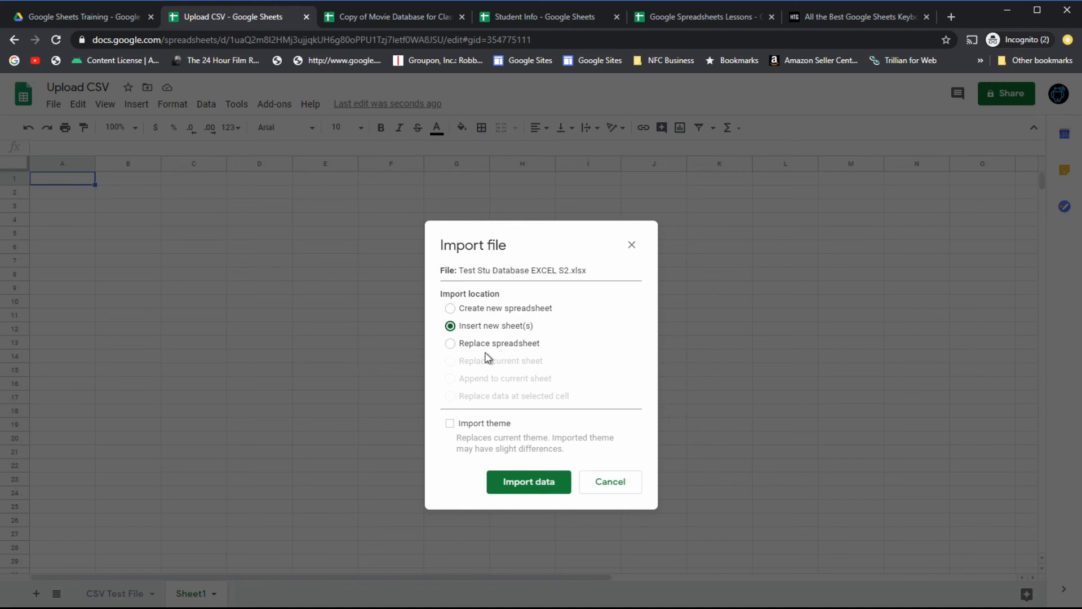
{"action": "left_click", "coordinate": [535, 490]}
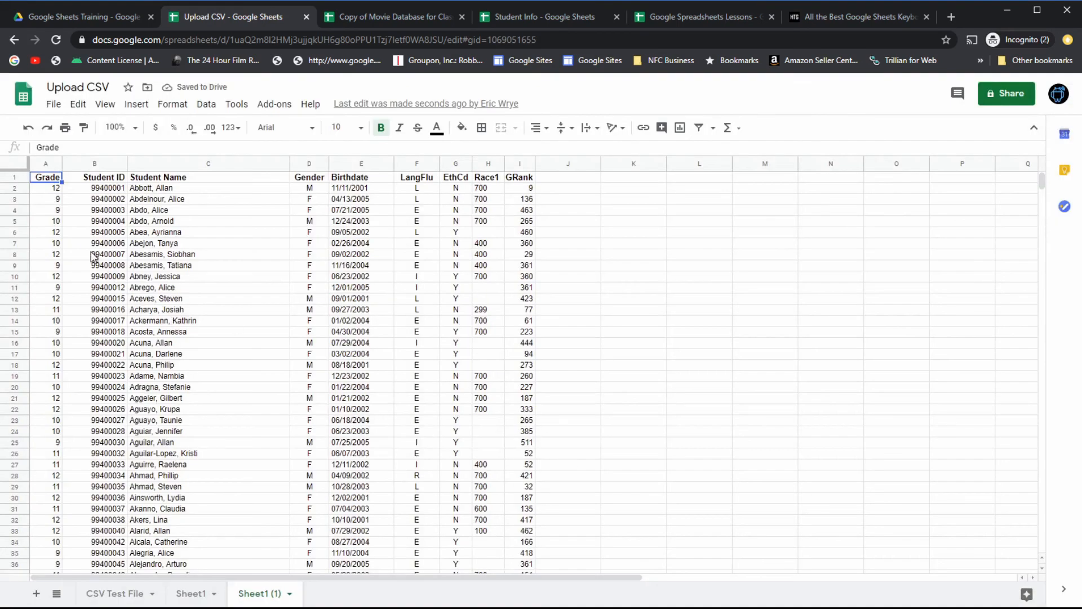
Step: Compare the columns and formatting of the sheet imported from Excel with those of the CSV Test File sheet
{"action": "left_click", "coordinate": [138, 243]}
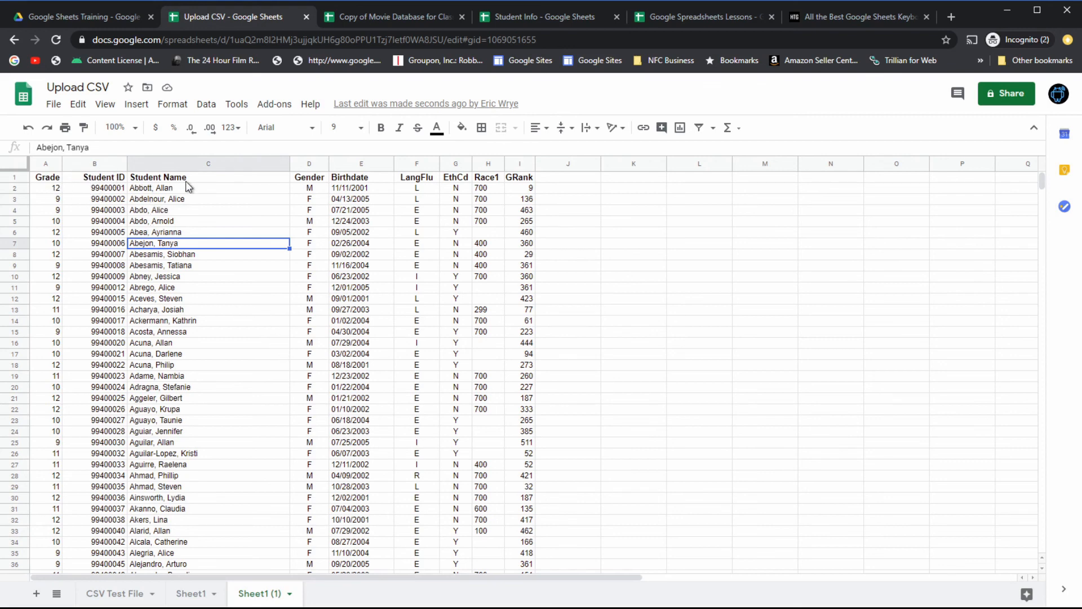
{"action": "left_click", "coordinate": [114, 596]}
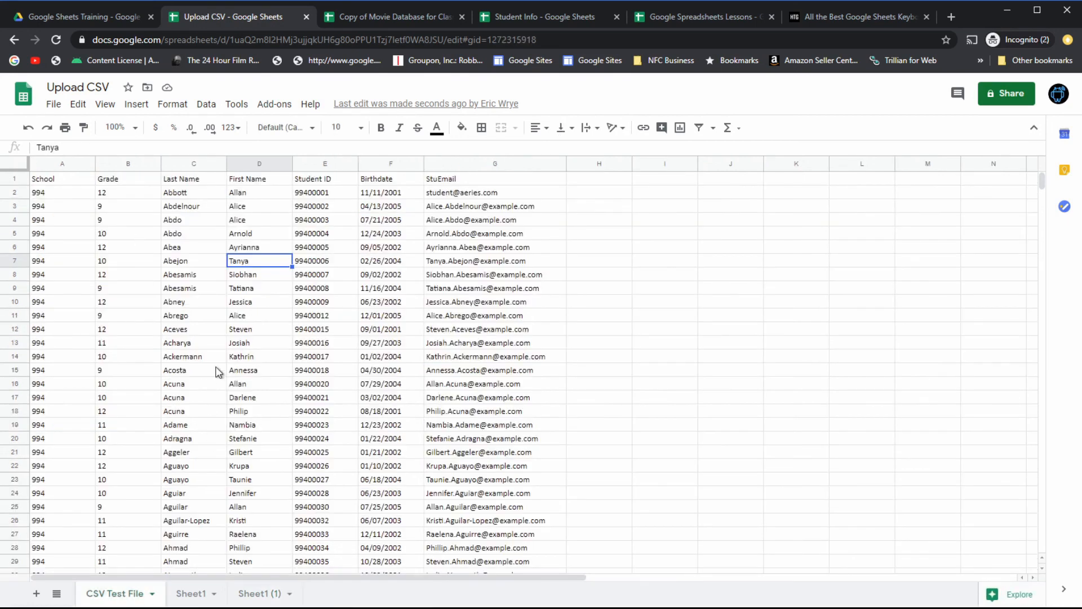
{"action": "left_click", "coordinate": [246, 356]}
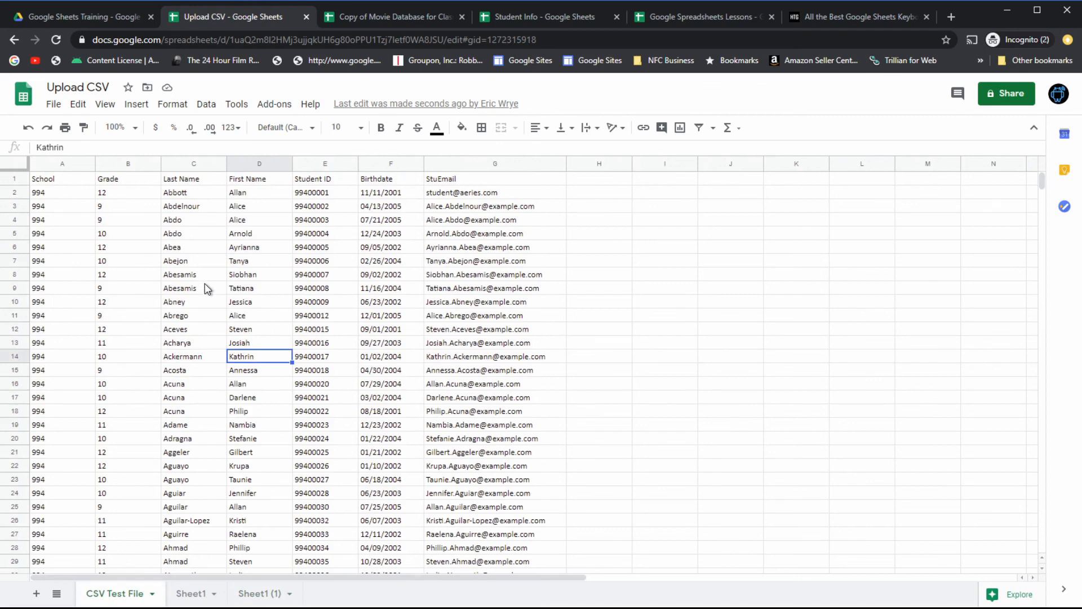
{"action": "left_click", "coordinate": [216, 221]}
{"action": "left_click", "coordinate": [49, 183]}
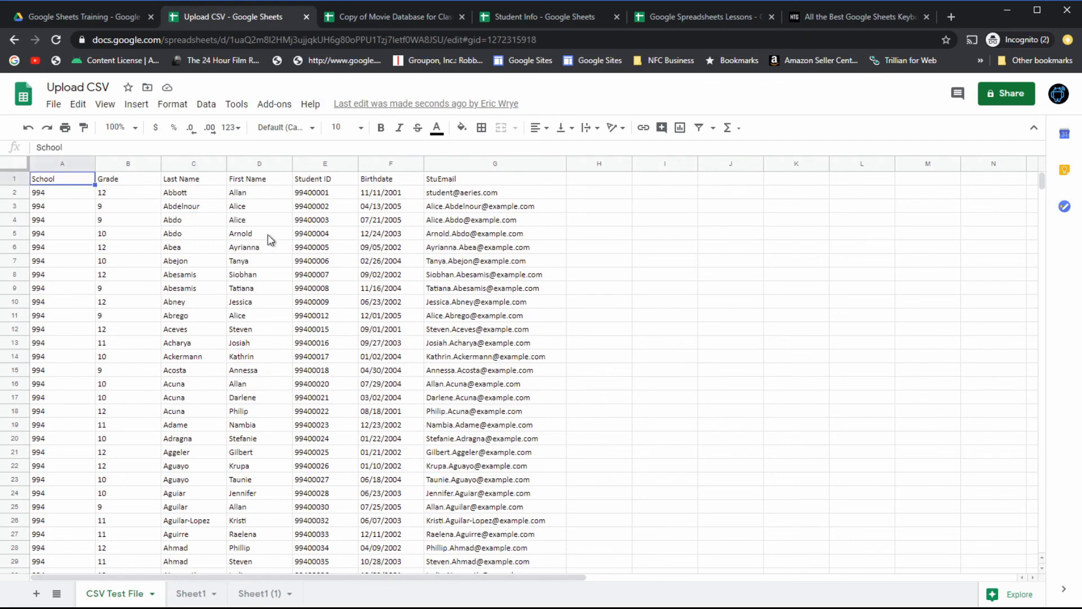
{"action": "left_click", "coordinate": [116, 183]}
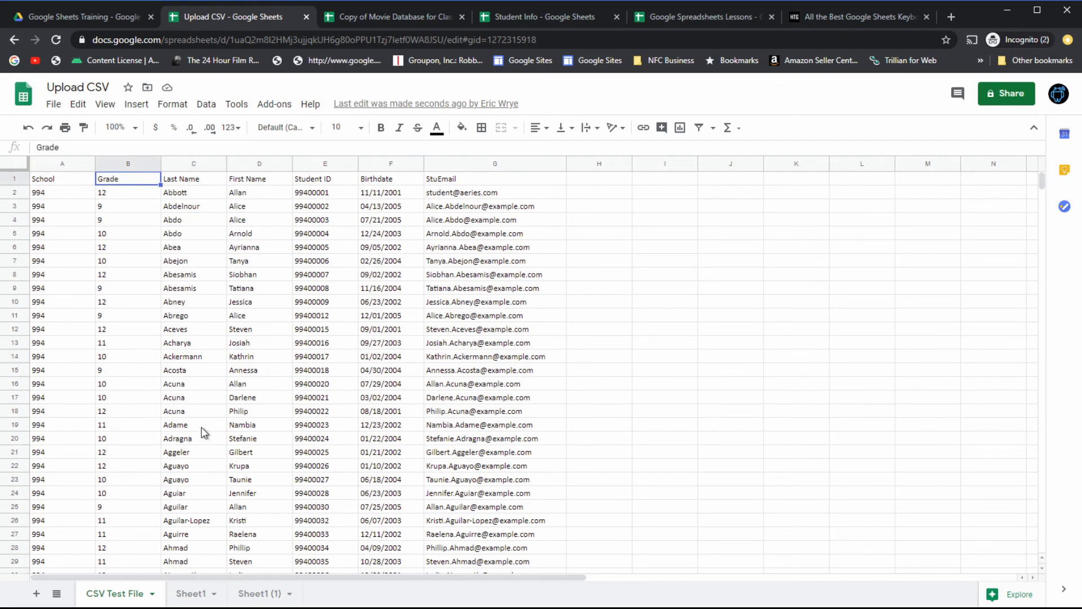
{"action": "left_click", "coordinate": [180, 288]}
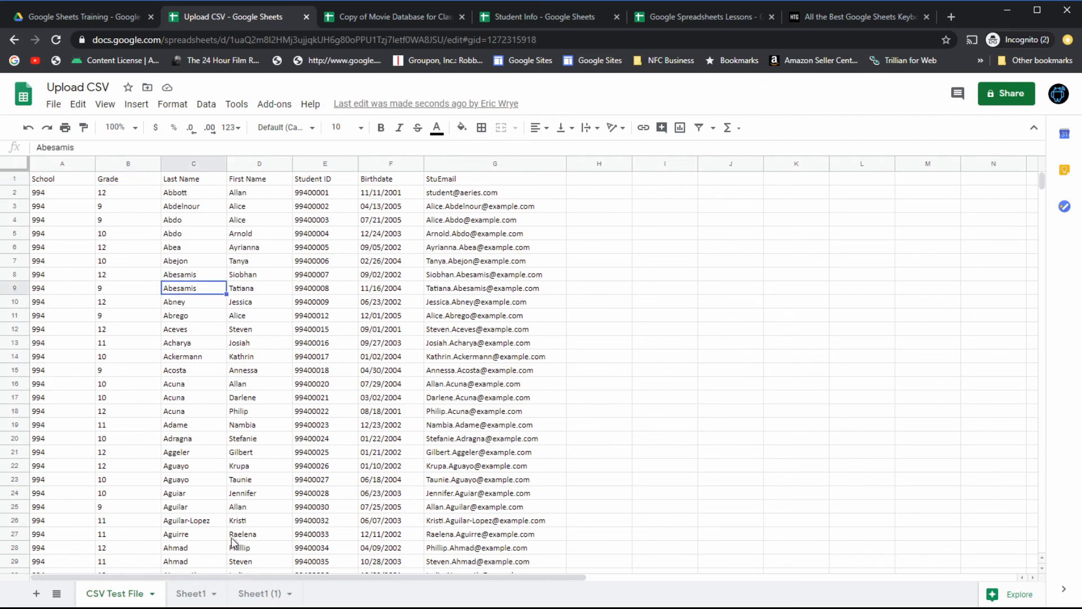
{"action": "left_click", "coordinate": [254, 596]}
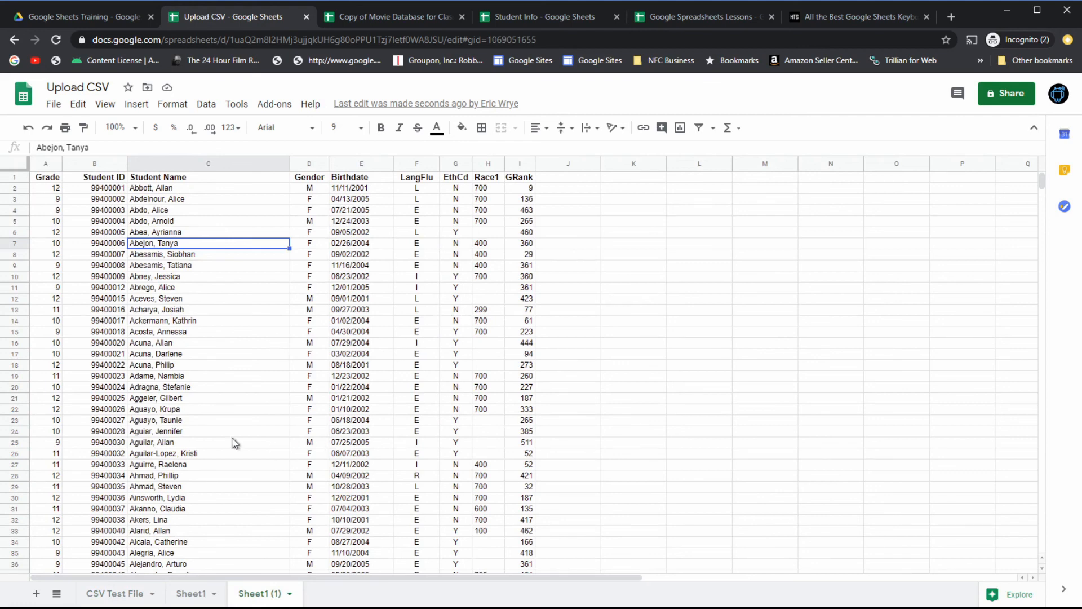
{"action": "left_click", "coordinate": [50, 200]}
{"action": "key", "text": "Tab"}
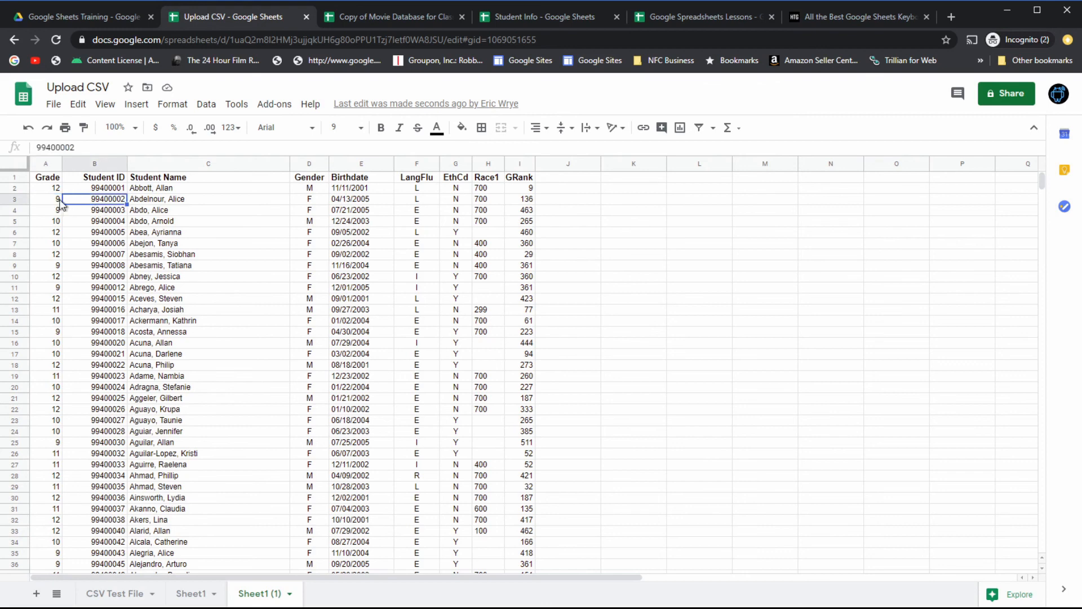
{"action": "left_click", "coordinate": [50, 201]}
{"action": "left_click", "coordinate": [93, 212]}
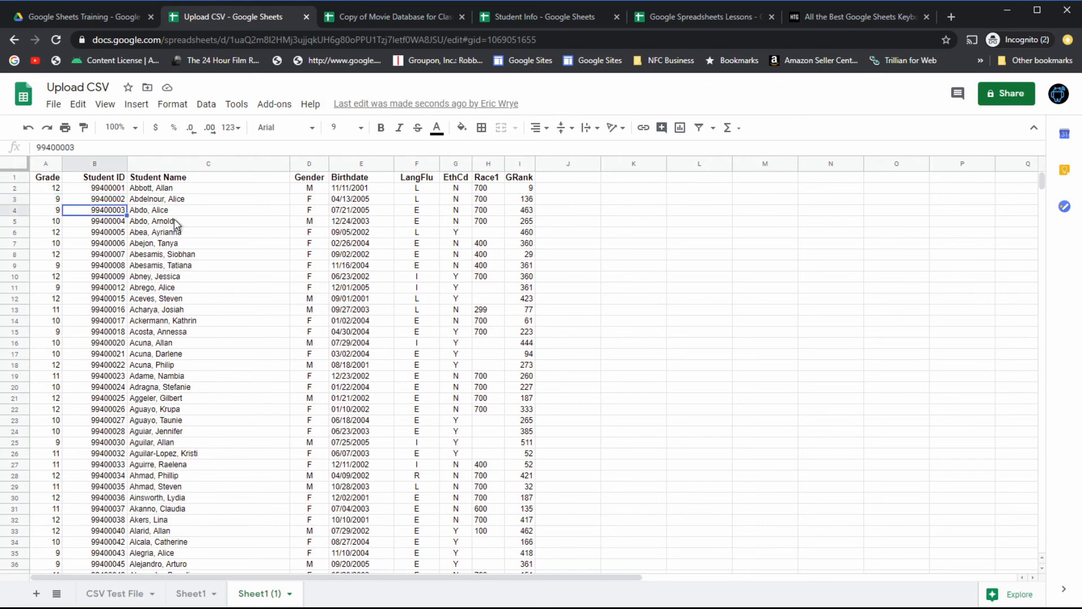
{"action": "left_click", "coordinate": [178, 223]}
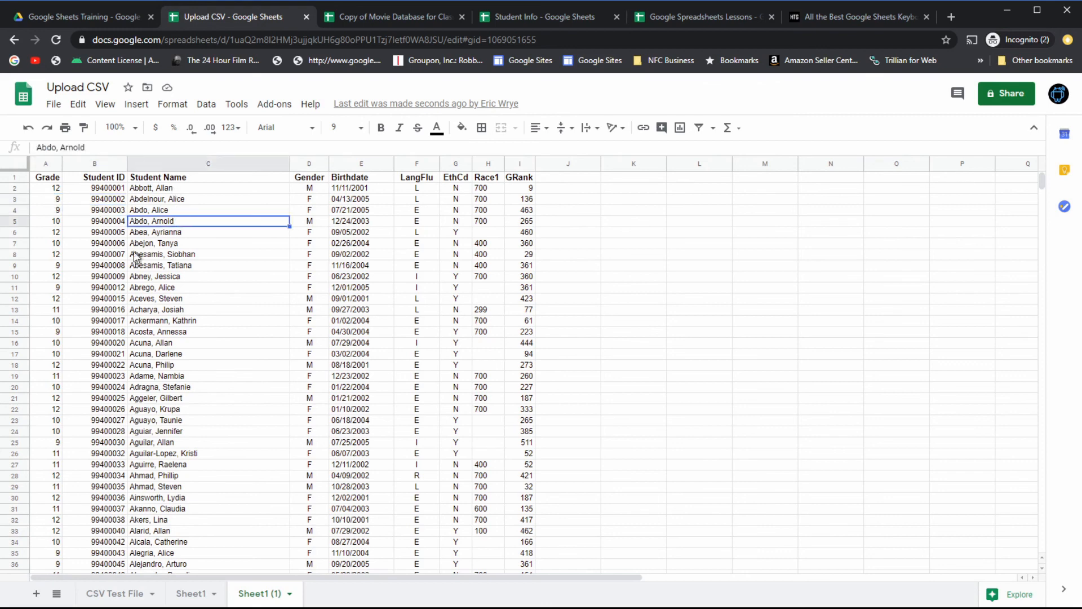
{"action": "left_click", "coordinate": [314, 179]}
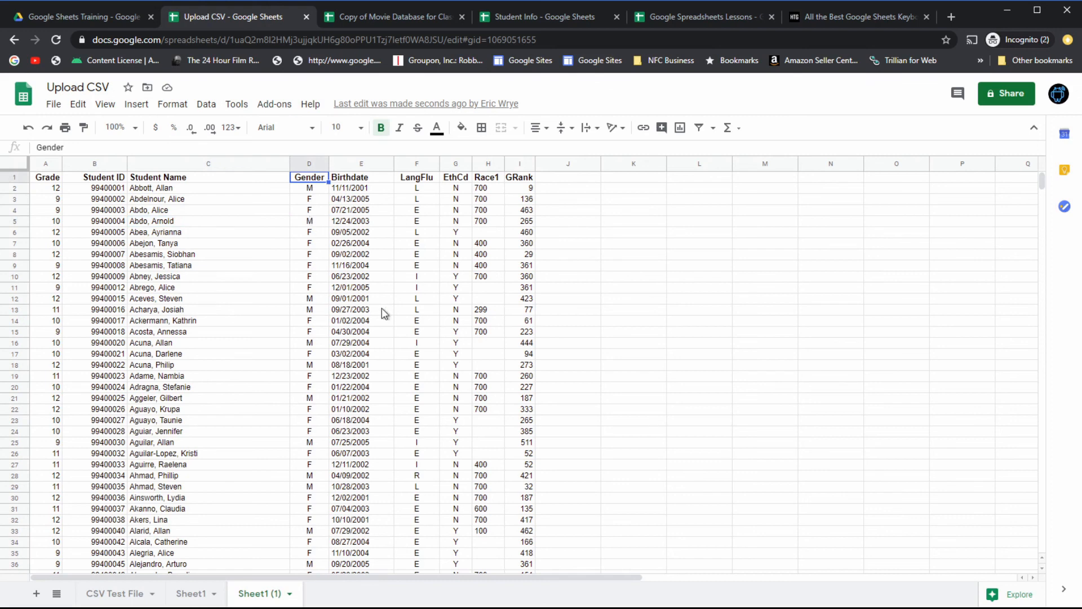
{"action": "left_click", "coordinate": [418, 211]}
{"action": "left_click", "coordinate": [458, 190]}
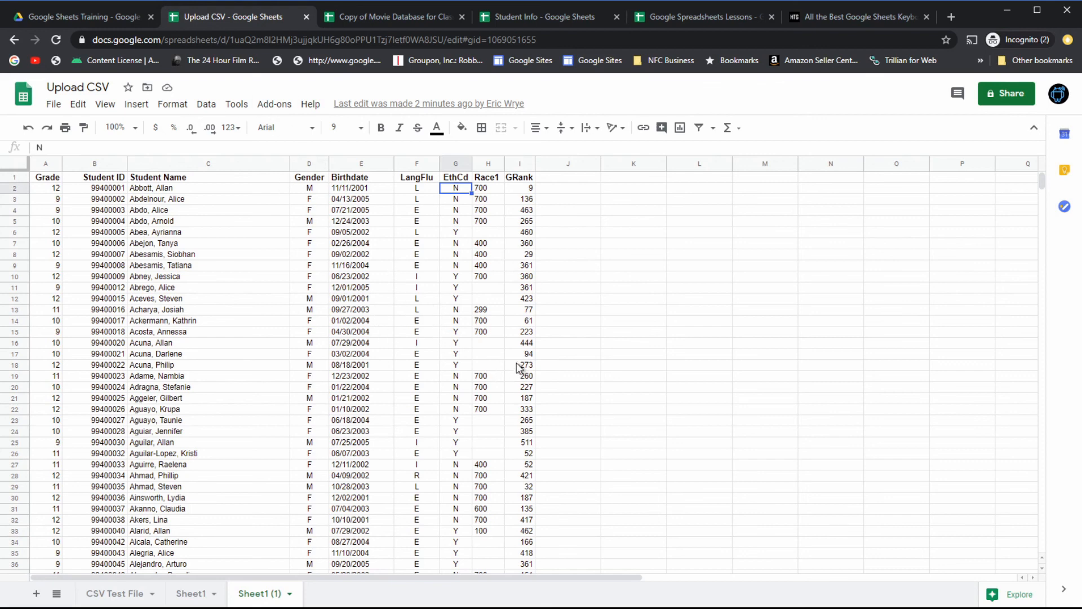
Step: Switch to Google Drive, upload Test Stu Database EXCEL S1.xlsx from Downloads into the Google Sheets Training folder, and dismiss the upload notice
{"action": "left_click", "coordinate": [100, 18]}
{"action": "left_click", "coordinate": [471, 432]}
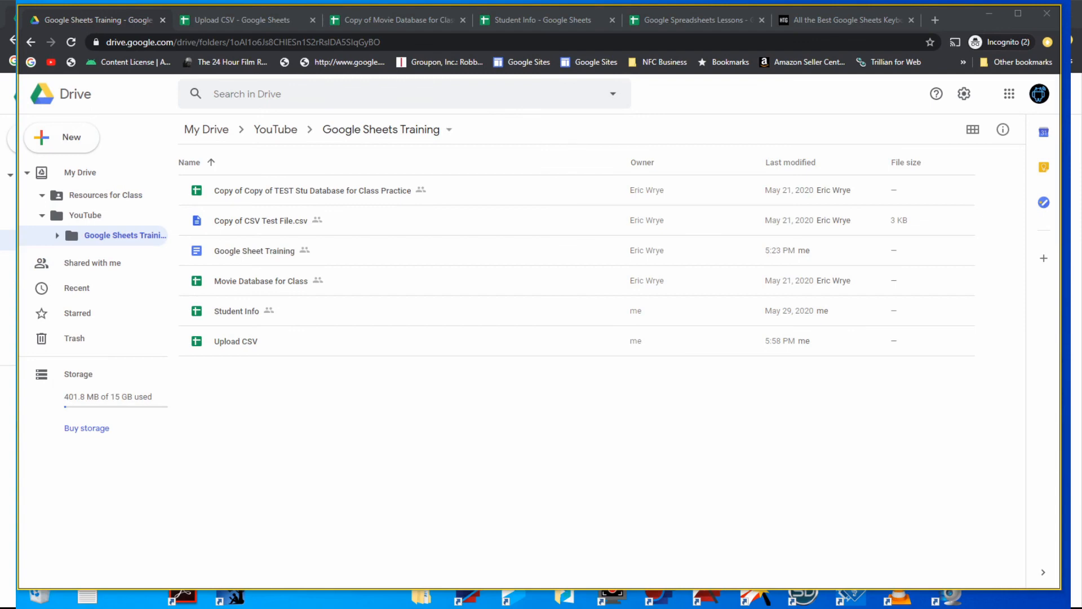
{"action": "key", "text": "alt+Tab"}
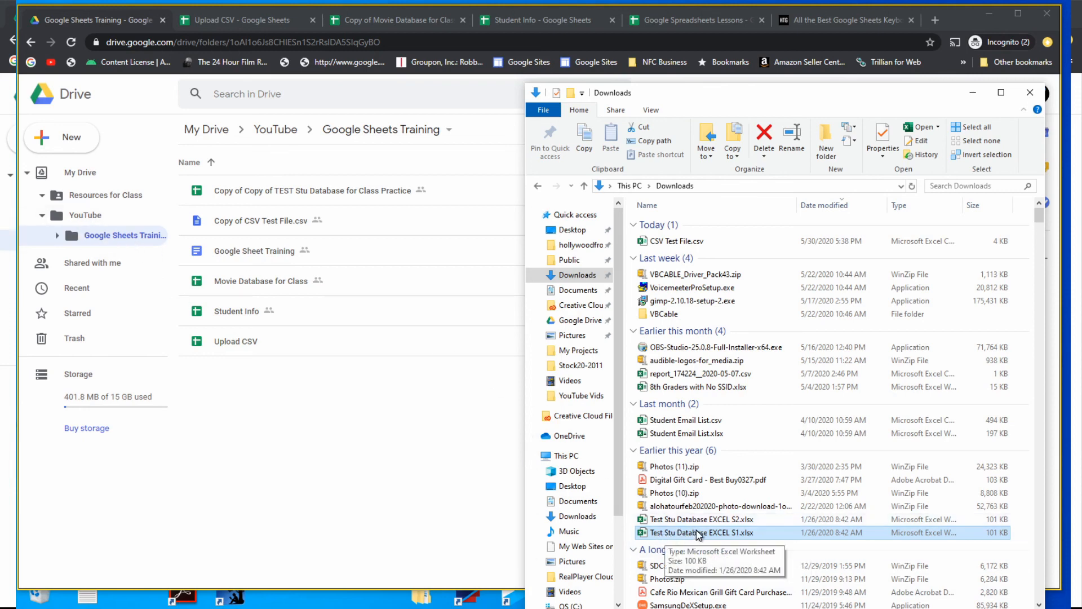
{"action": "left_click_drag", "start_coordinate": [697, 536], "coordinate": [308, 423]}
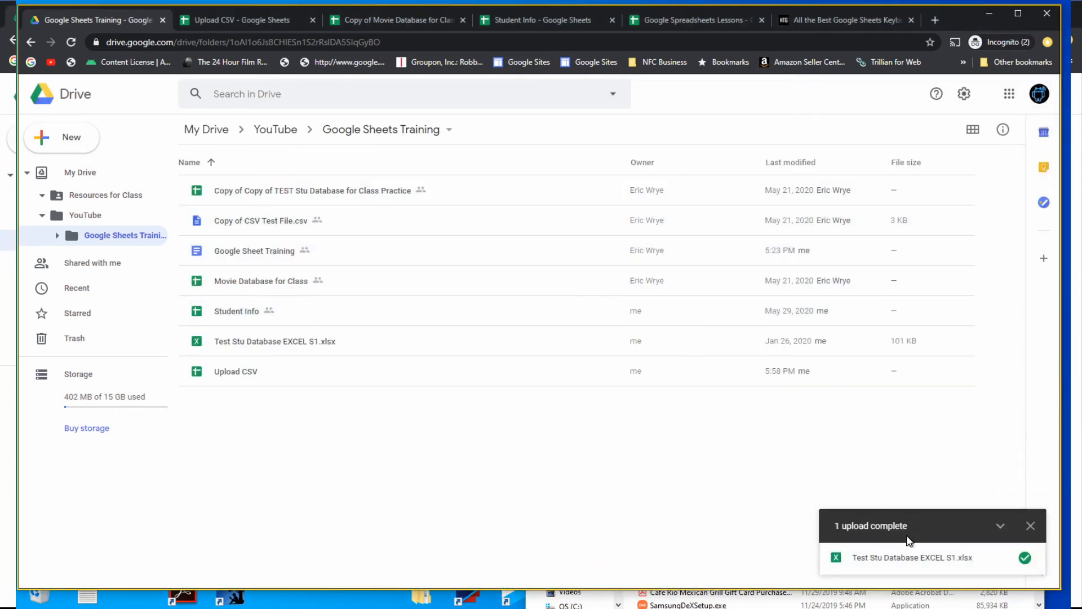
{"action": "left_click", "coordinate": [1030, 527]}
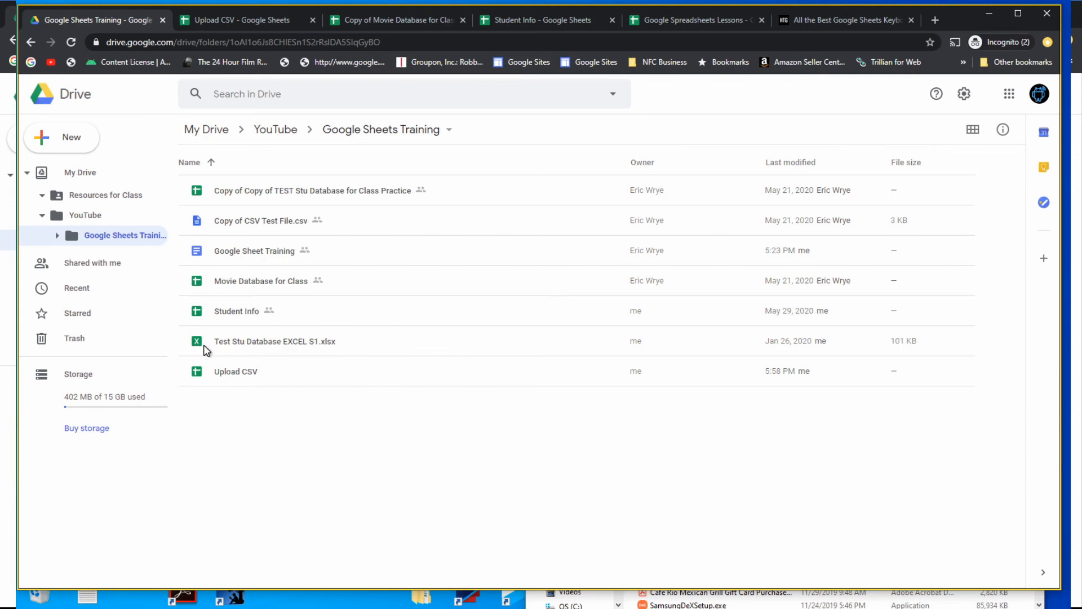
Step: Preview the uploaded Test Stu Database EXCEL S1.xlsx in Drive and examine its rows and columns
{"action": "double_click", "coordinate": [255, 341]}
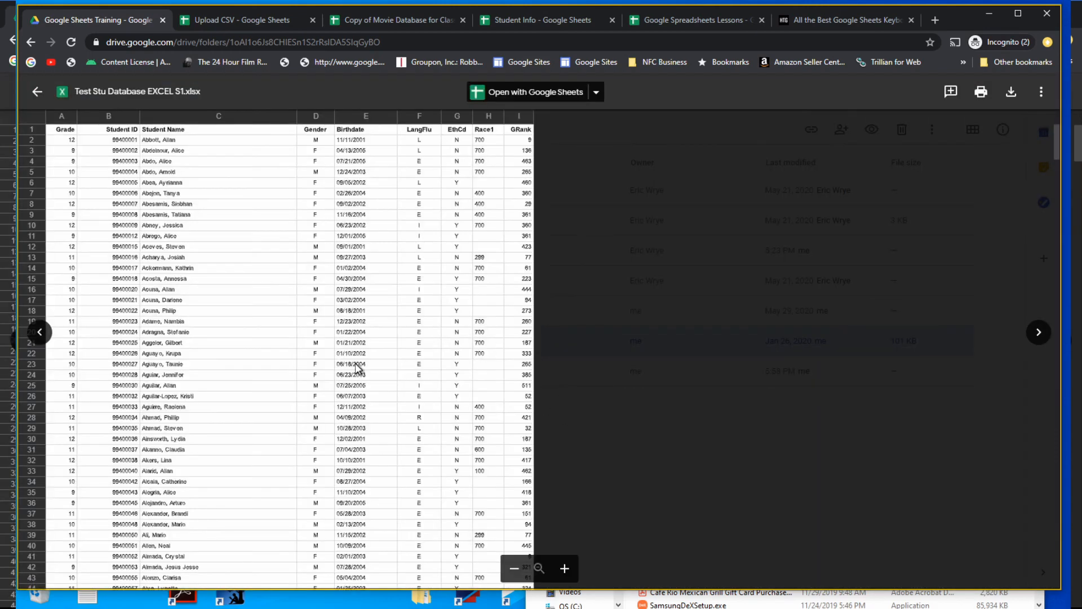
{"action": "scroll", "coordinate": [247, 358], "scroll_direction": "down", "scroll_amount": 4}
{"action": "scroll", "coordinate": [248, 353], "scroll_direction": "up", "scroll_amount": 4}
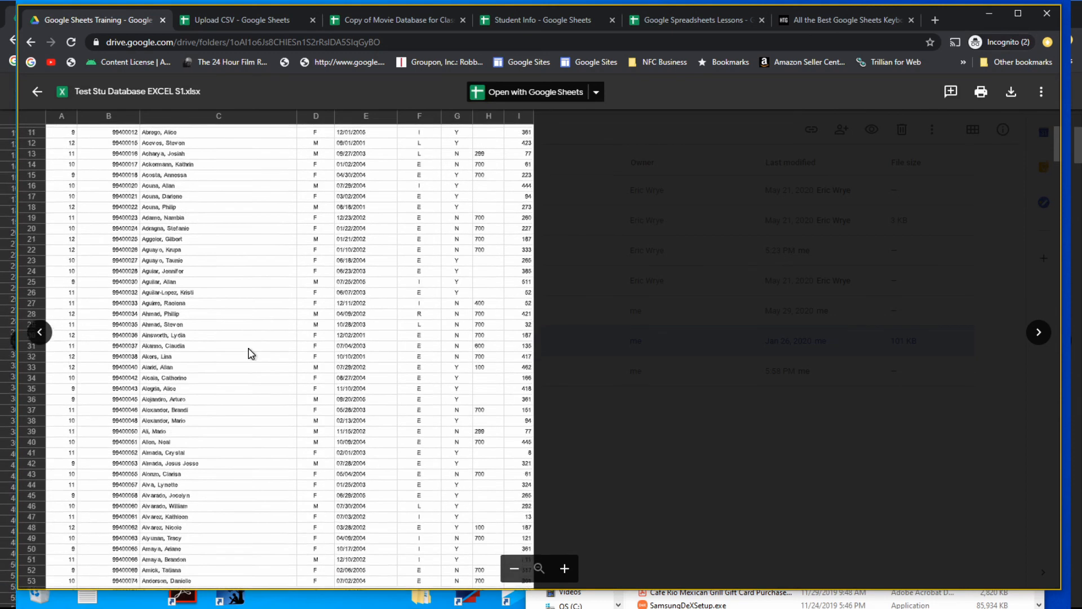
{"action": "left_click", "coordinate": [238, 267]}
{"action": "left_click", "coordinate": [182, 222]}
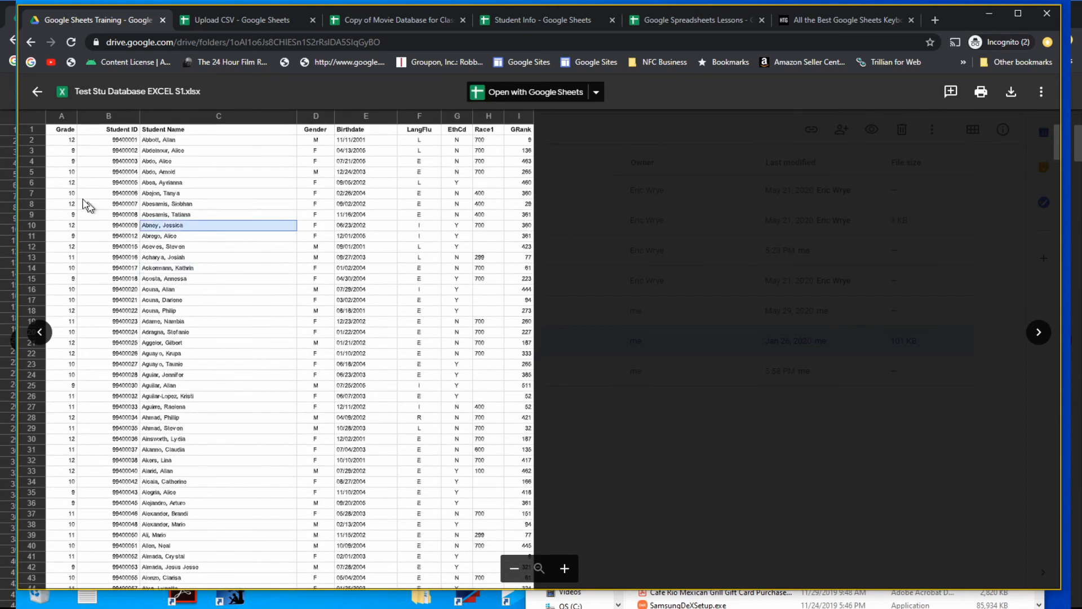
{"action": "left_click", "coordinate": [67, 186]}
{"action": "left_click", "coordinate": [184, 246]}
{"action": "left_click", "coordinate": [256, 333]}
{"action": "left_click", "coordinate": [365, 322]}
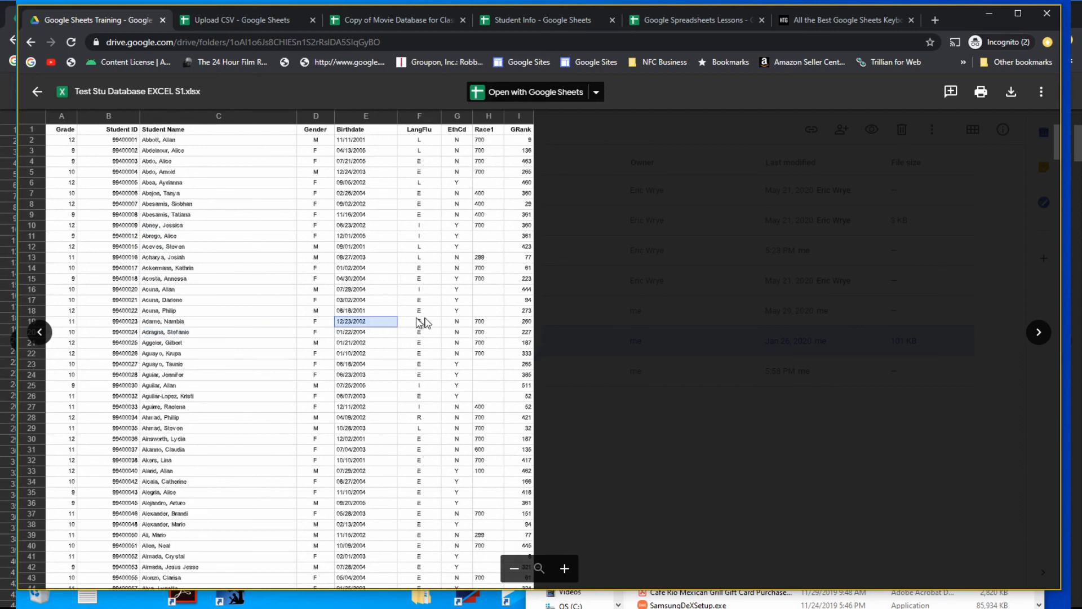
{"action": "left_click", "coordinate": [434, 323]}
{"action": "left_click", "coordinate": [458, 353]}
{"action": "left_click", "coordinate": [313, 236]}
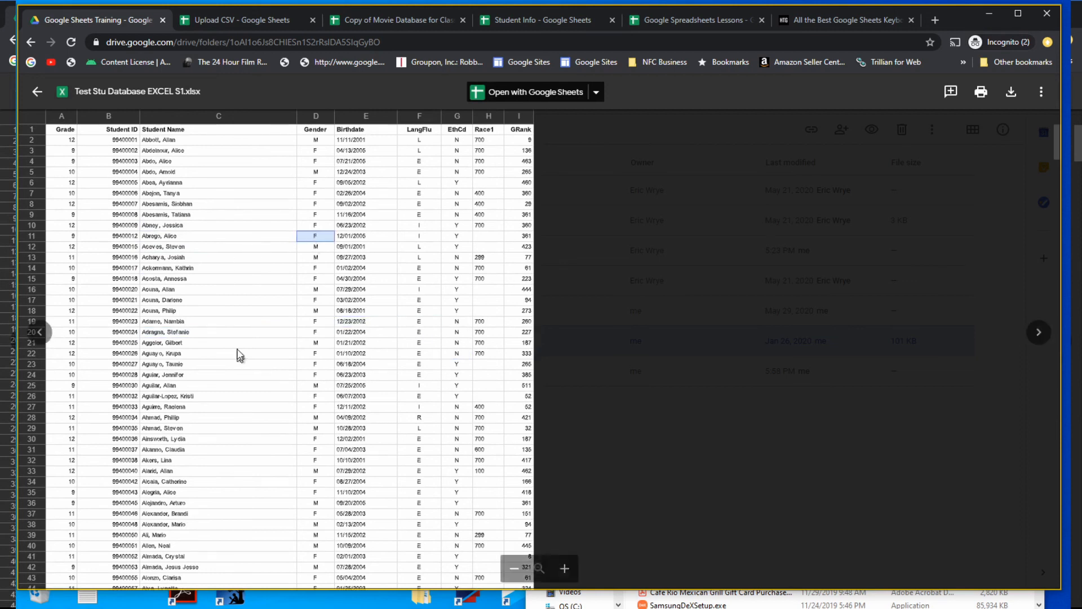
{"action": "left_click", "coordinate": [228, 331]}
{"action": "left_click", "coordinate": [219, 289]}
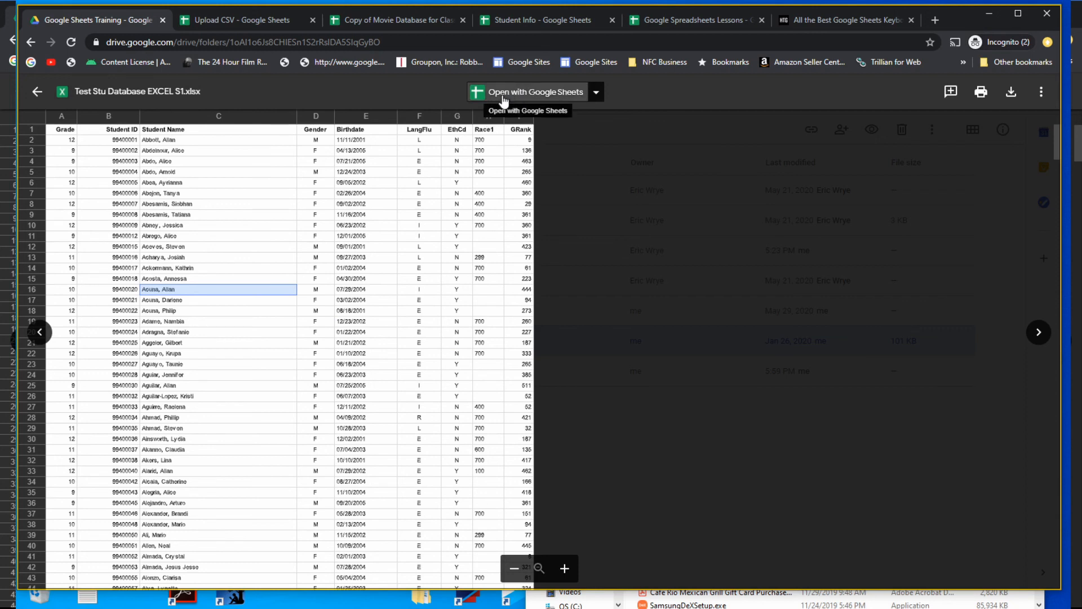
Step: Open the previewed Test Stu Database EXCEL S1.xlsx with Google Sheets and dismiss the Office editing welcome message
{"action": "left_click", "coordinate": [597, 93]}
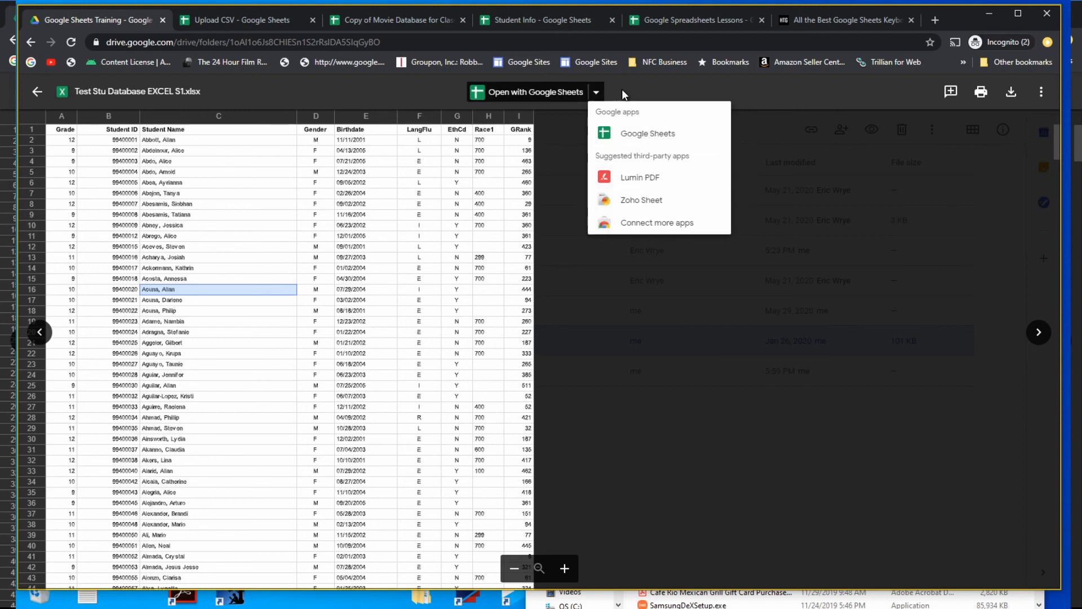
{"action": "left_click", "coordinate": [621, 89]}
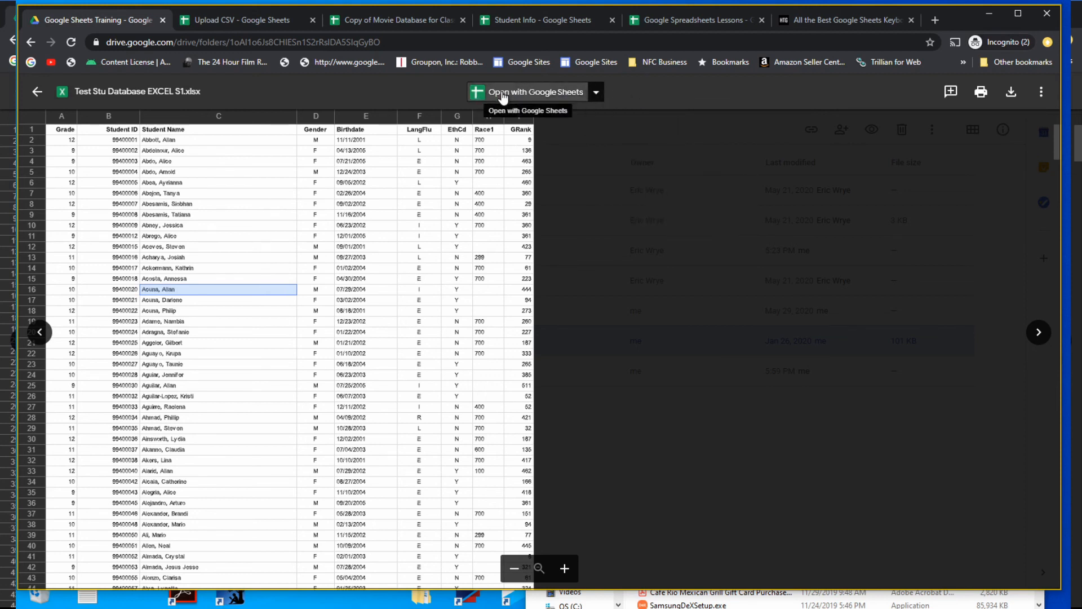
{"action": "left_click", "coordinate": [521, 96]}
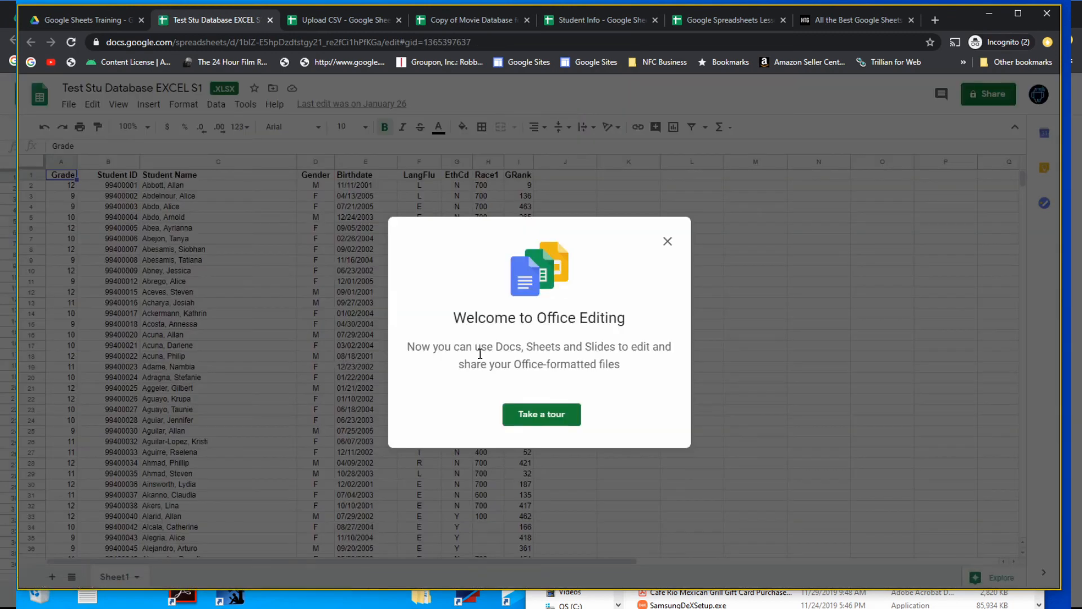
{"action": "left_click", "coordinate": [667, 241]}
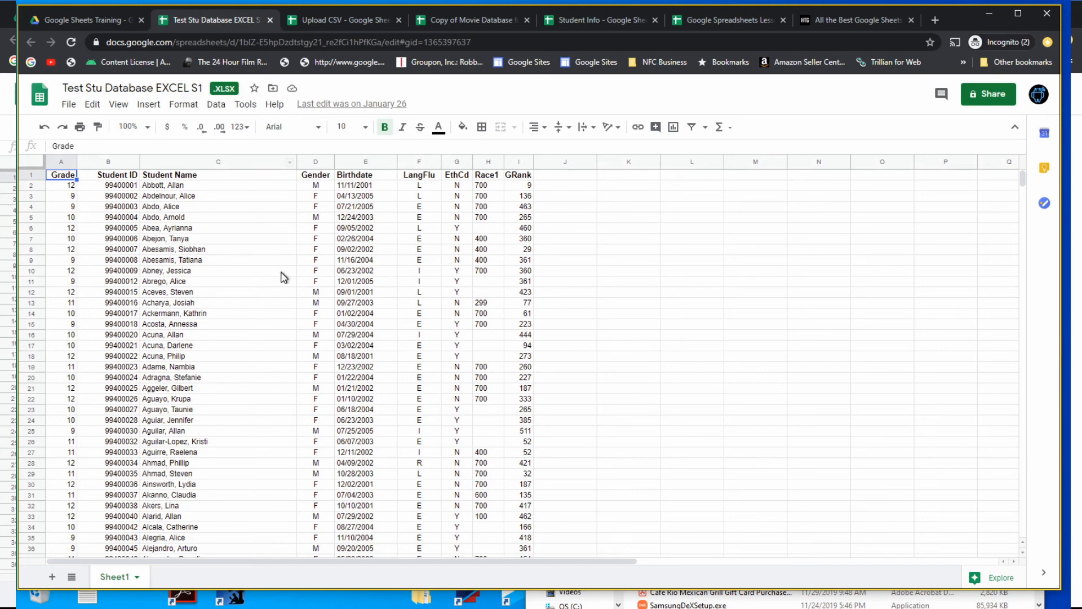
{"action": "left_click", "coordinate": [242, 236]}
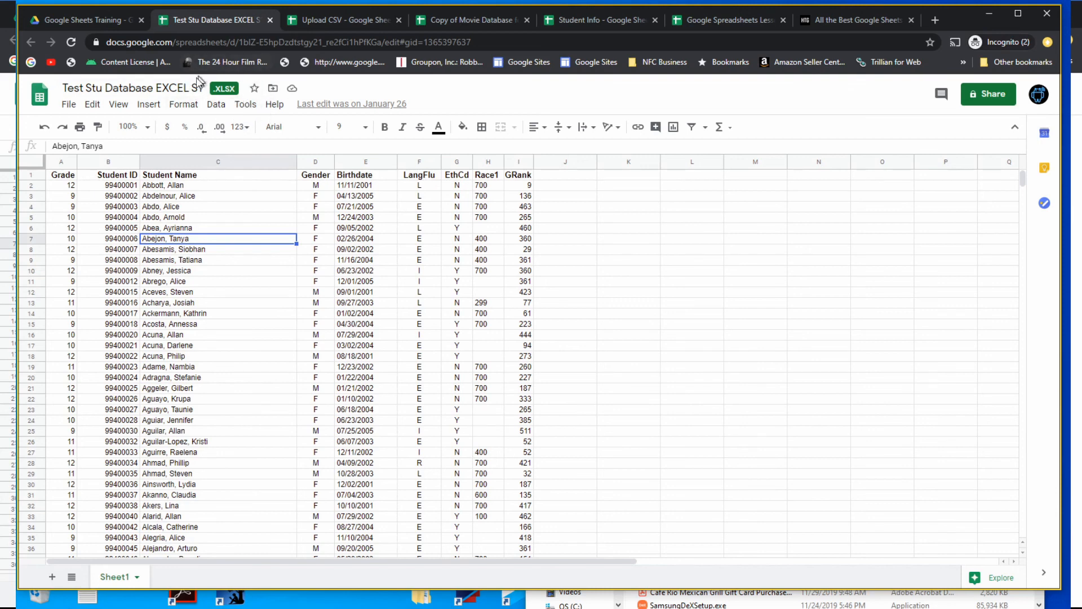
{"action": "left_click", "coordinate": [184, 104]}
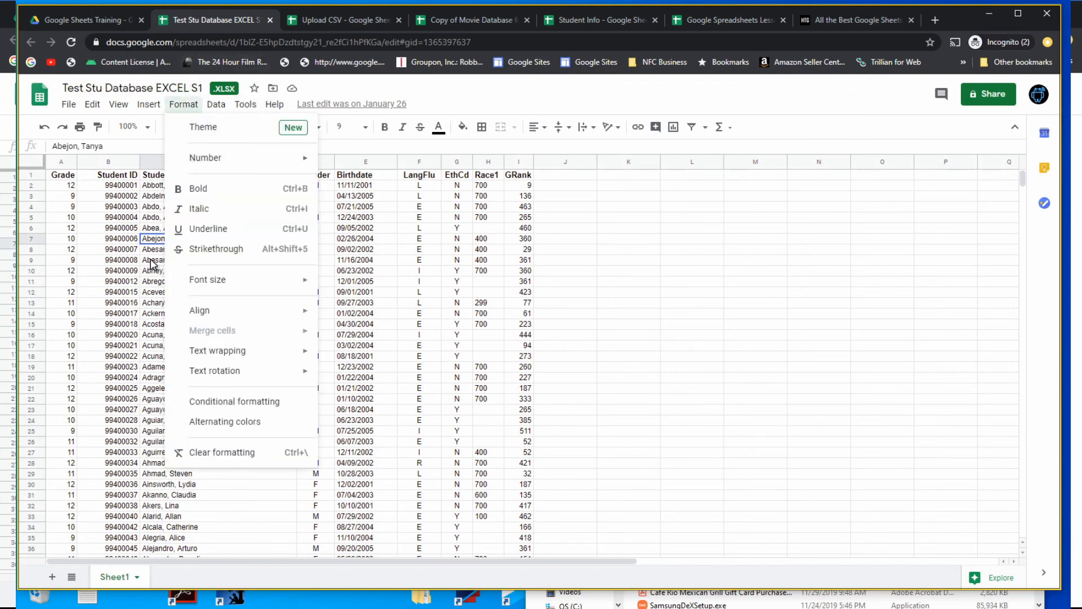
{"action": "left_click", "coordinate": [128, 251]}
Step: Replace the student name in cell C10 with the test text cvbnvxb
{"action": "left_click", "coordinate": [212, 272]}
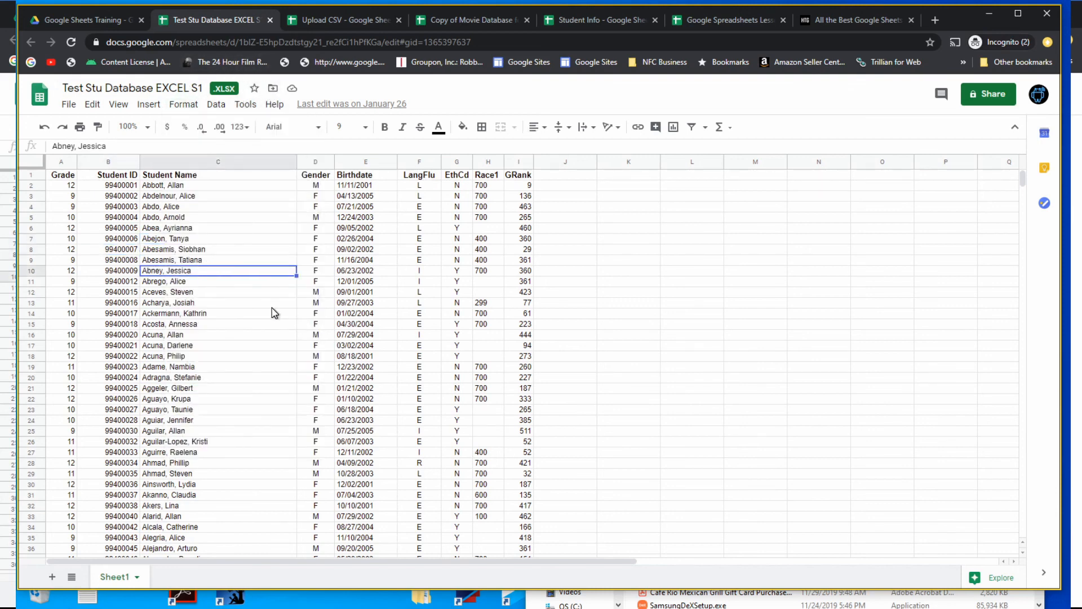
{"action": "type", "text": "cvbnvxb"}
{"action": "left_click", "coordinate": [210, 299]}
Step: Enter the test text zzxcv in birthdate cell E9 and undo that entry
{"action": "left_click", "coordinate": [362, 261]}
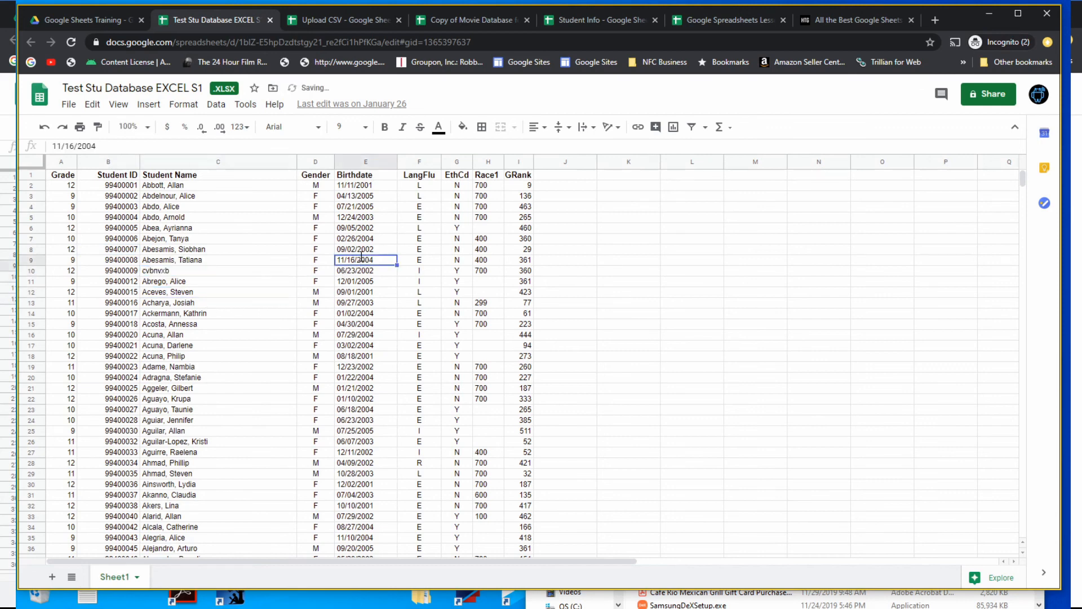
{"action": "type", "text": "zzxcv"}
{"action": "left_click", "coordinate": [270, 314]}
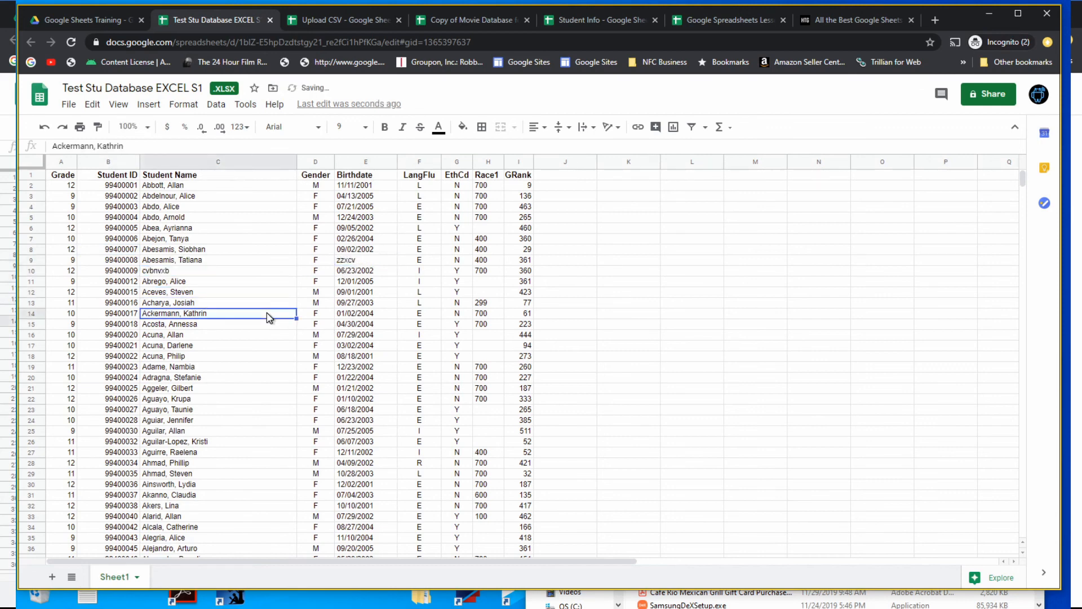
{"action": "left_click", "coordinate": [43, 128]}
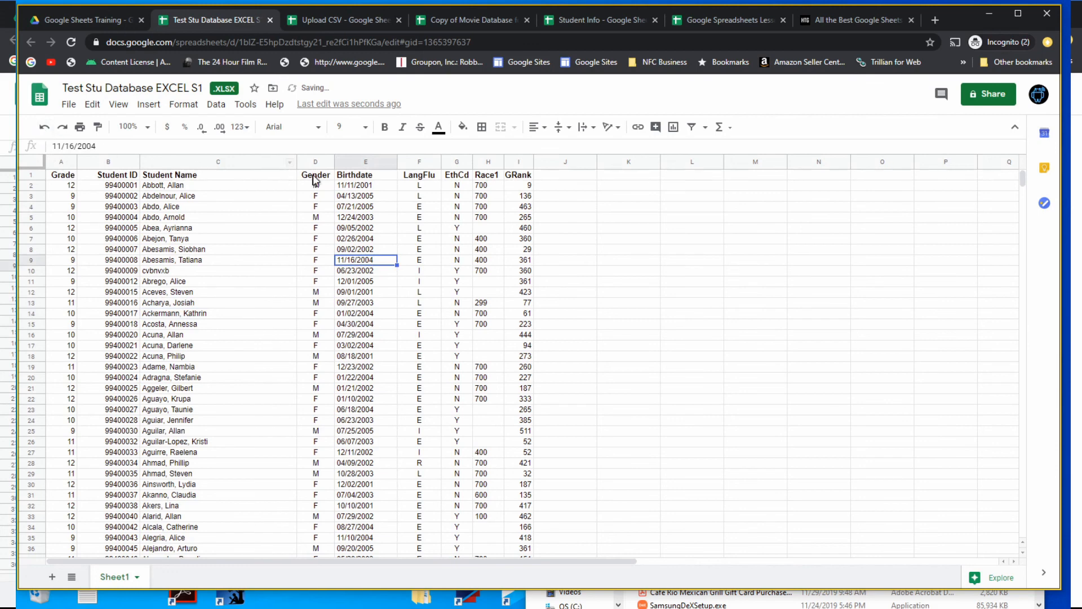
{"action": "left_click", "coordinate": [122, 163]}
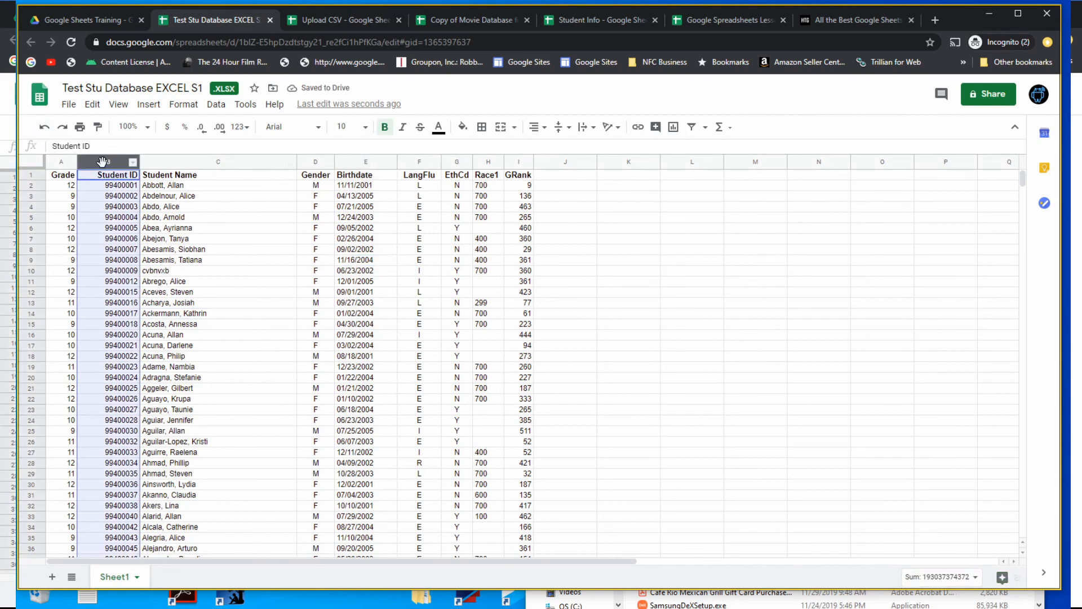
{"action": "left_click", "coordinate": [259, 239]}
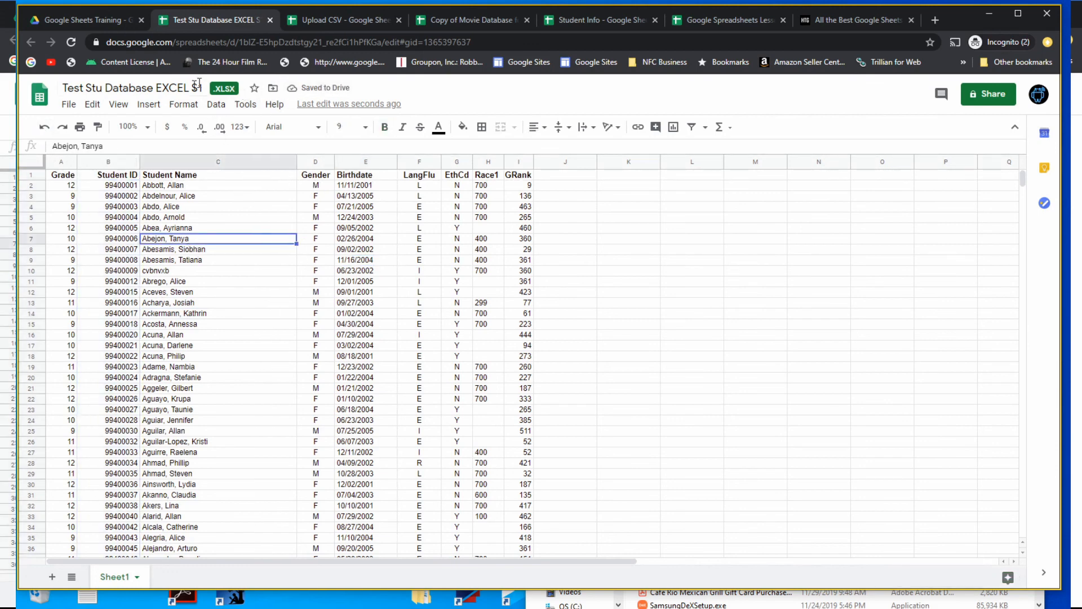
{"action": "left_click", "coordinate": [246, 334]}
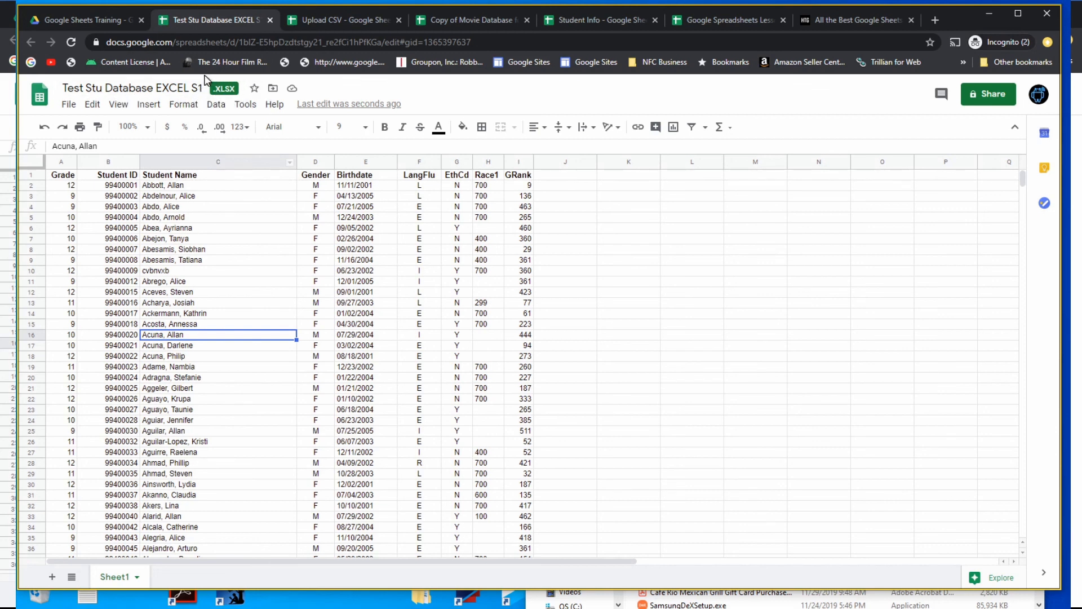
{"action": "left_click", "coordinate": [245, 250]}
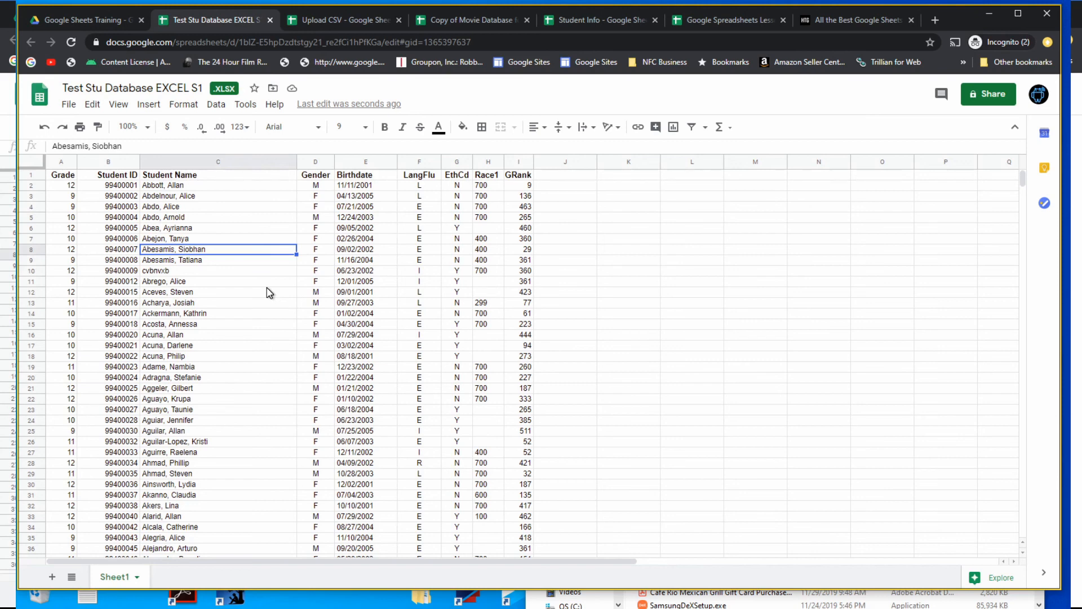
Step: Save the Test Stu Database EXCEL S1 .xlsx file as a native Google Sheets spreadsheet
{"action": "left_click", "coordinate": [70, 105]}
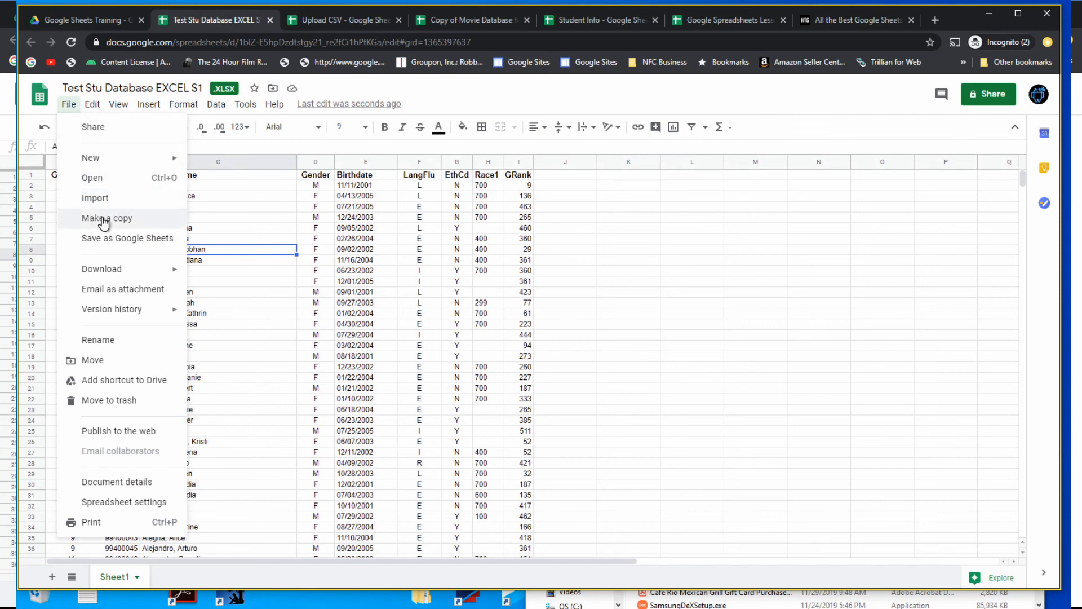
{"action": "mouse_move", "coordinate": [114, 277]}
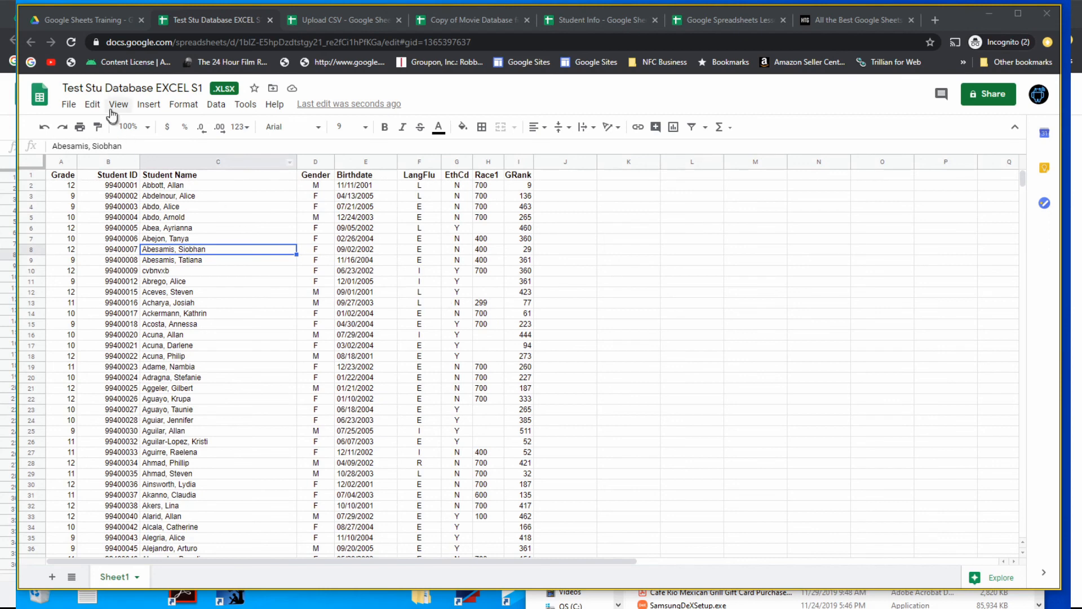
{"action": "left_click", "coordinate": [106, 197]}
{"action": "left_click", "coordinate": [69, 105]}
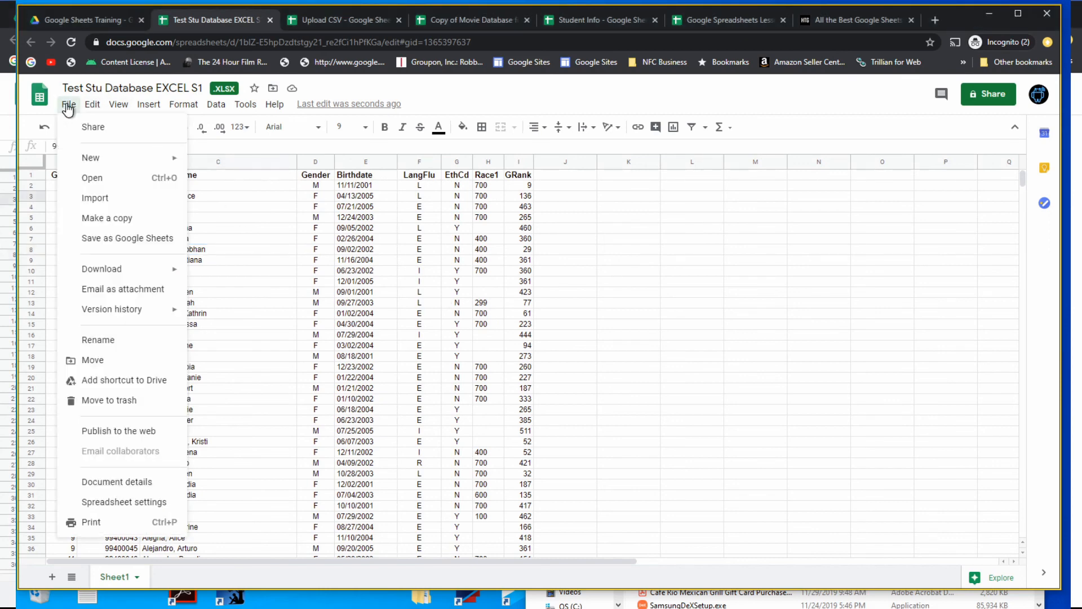
{"action": "left_click", "coordinate": [124, 241]}
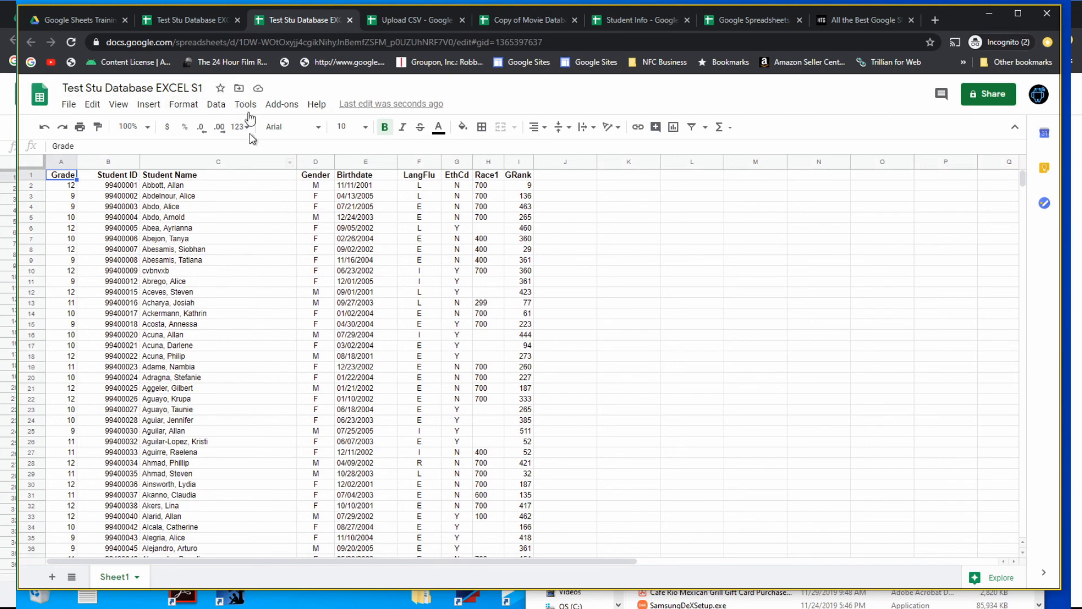
Step: Compare the original .xlsx version of Test Stu Database EXCEL S1 with its Google Sheets copy
{"action": "left_click", "coordinate": [213, 21]}
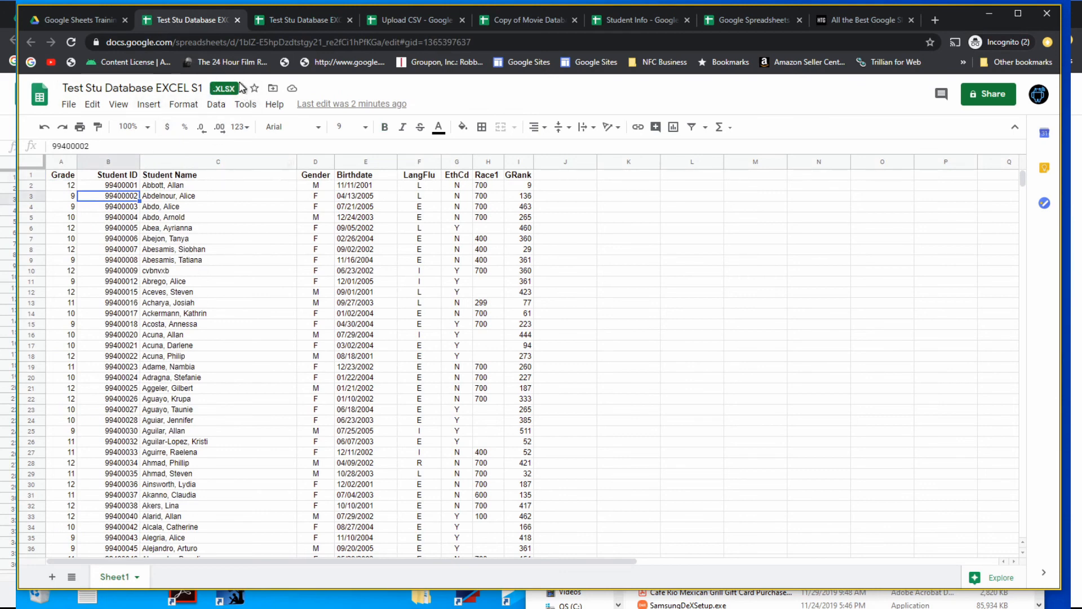
{"action": "left_click", "coordinate": [292, 21]}
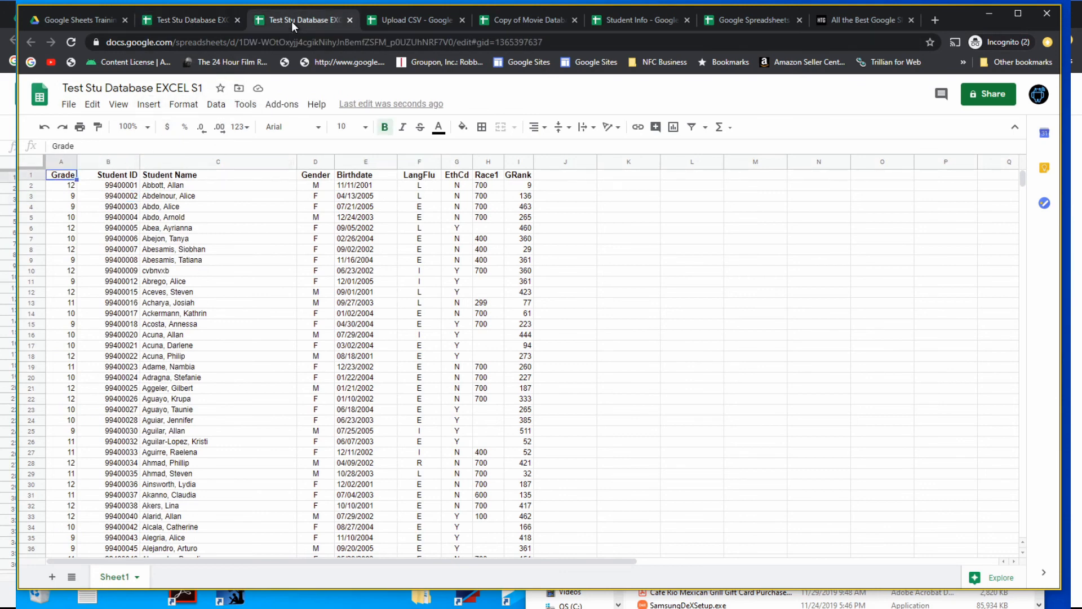
Step: Close both the Google Sheets copy and the .xlsx version of Test Stu Database EXCEL S1, and return to Google Drive
{"action": "left_click", "coordinate": [350, 22]}
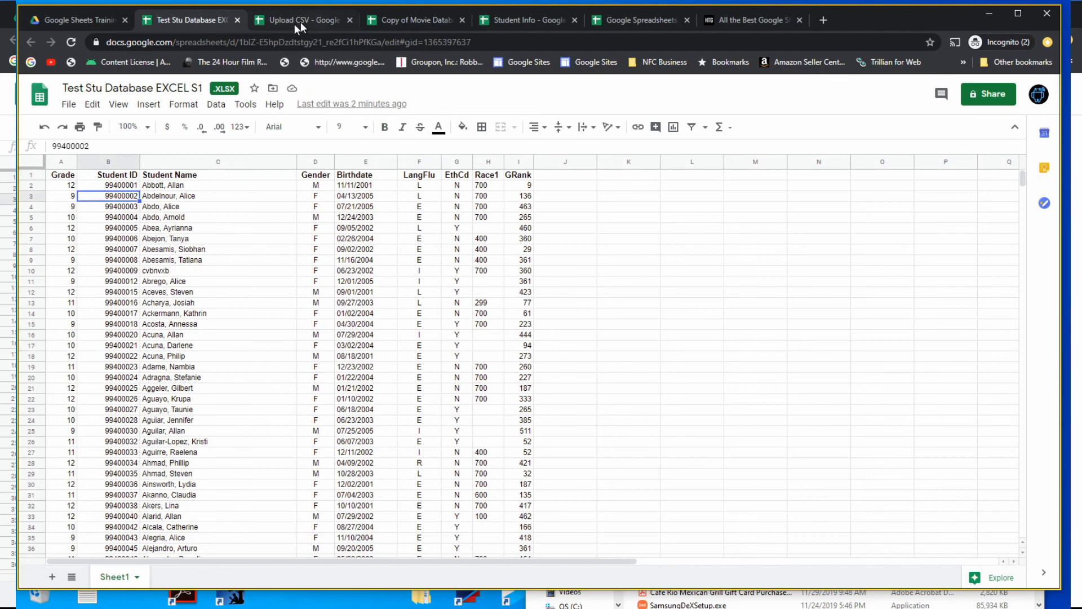
{"action": "left_click", "coordinate": [236, 21]}
{"action": "left_click", "coordinate": [93, 21]}
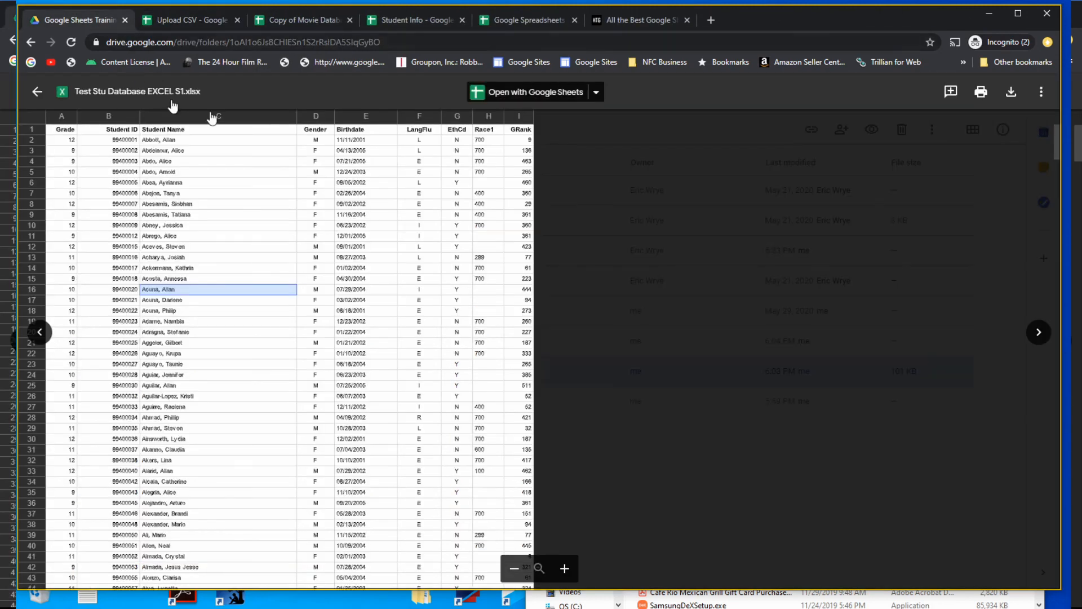
Step: Close the file preview and reopen Test Stu Database EXCEL S1.xlsx from the Drive folder for editing in Google Sheets
{"action": "left_click", "coordinate": [40, 95]}
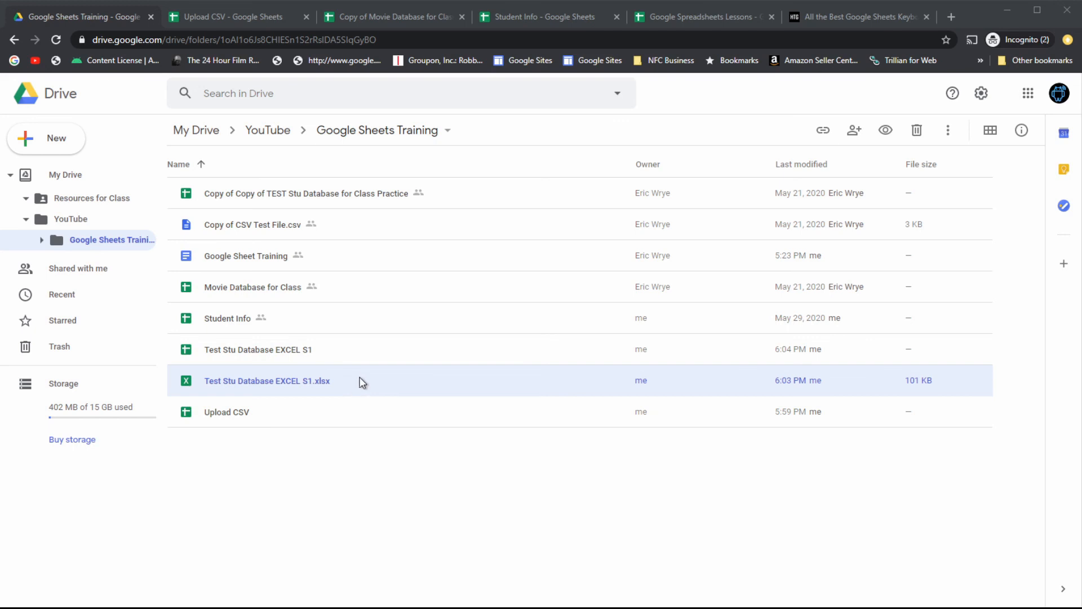
{"action": "double_click", "coordinate": [278, 380]}
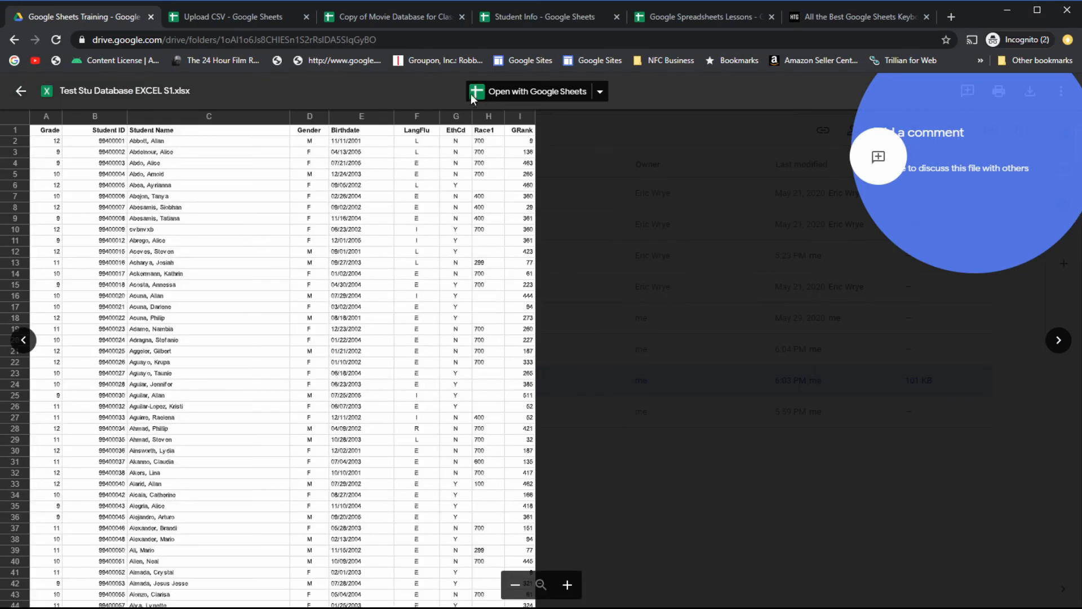
{"action": "left_click", "coordinate": [546, 95]}
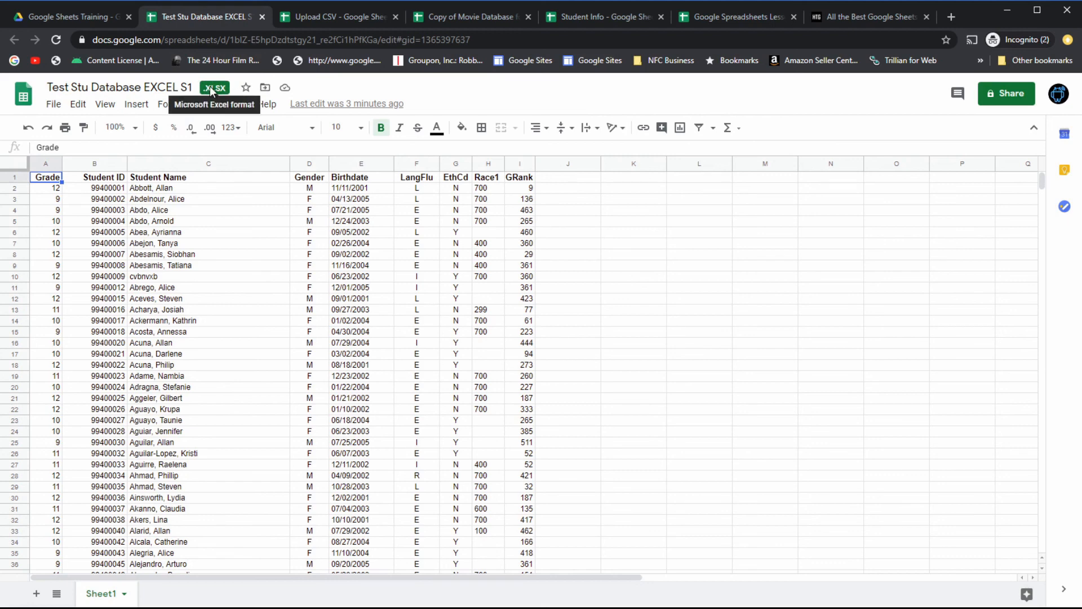
{"action": "left_click", "coordinate": [218, 289]}
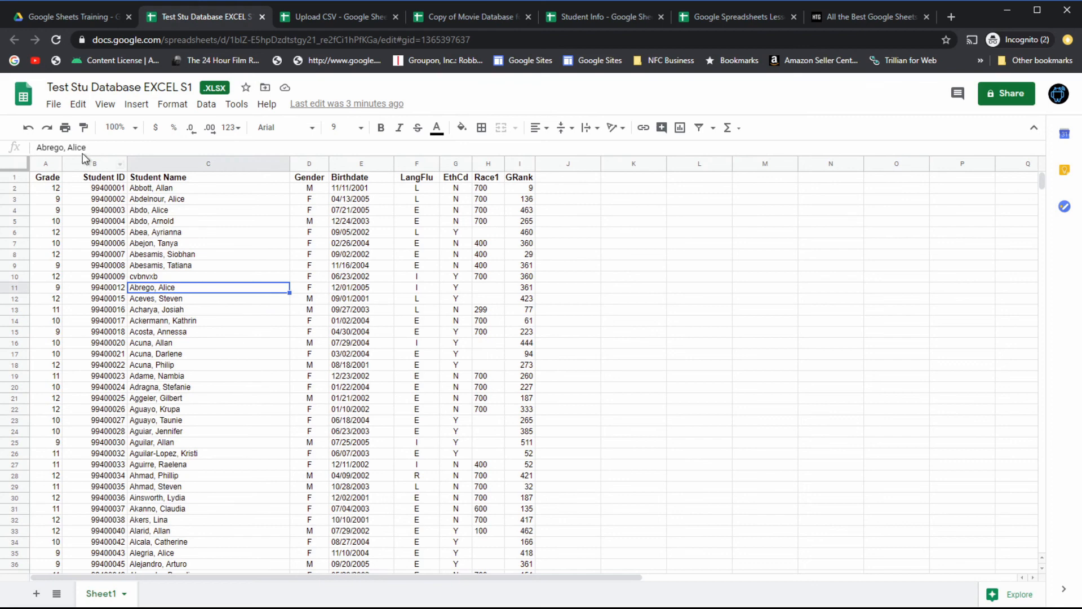
Step: Return to the Google Sheets Training folder in Drive and compare the Test Stu Database EXCEL S1 spreadsheet with its .xlsx version
{"action": "left_click", "coordinate": [130, 20]}
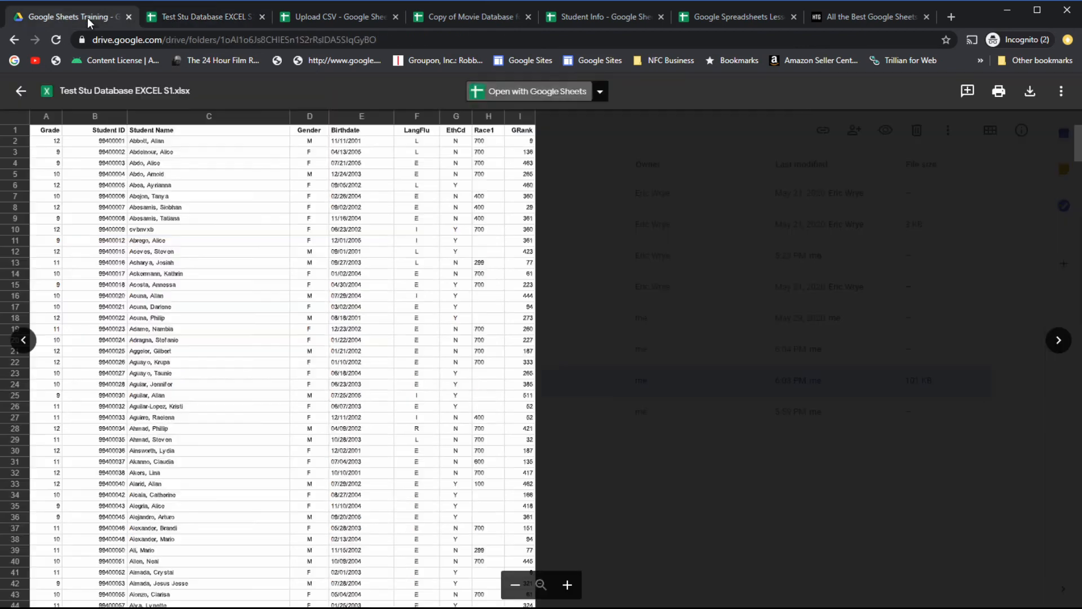
{"action": "left_click", "coordinate": [20, 91]}
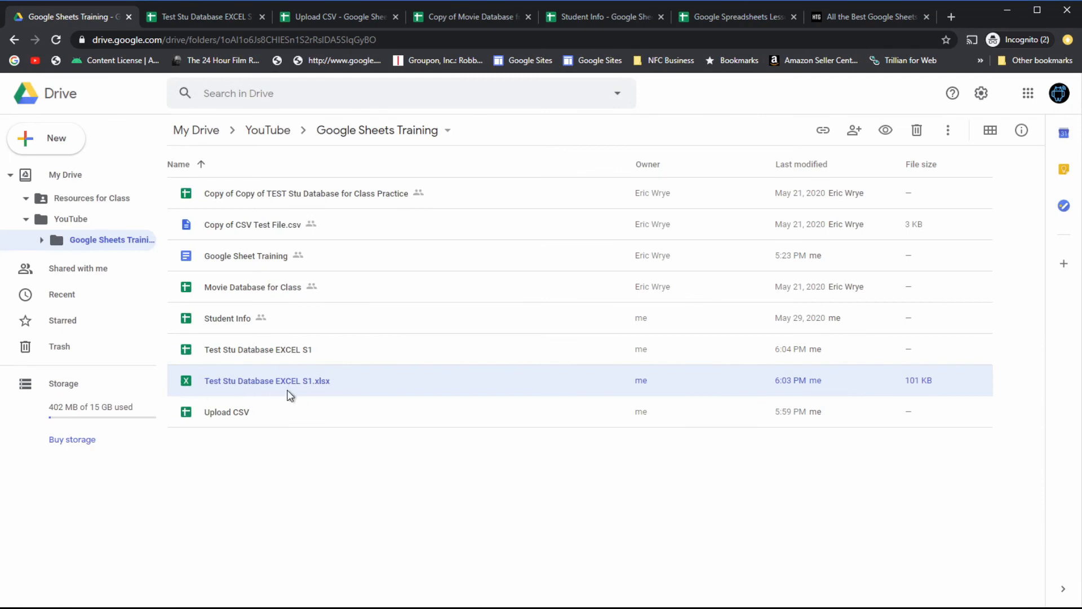
{"action": "left_click", "coordinate": [235, 362], "text": "ctrl"}
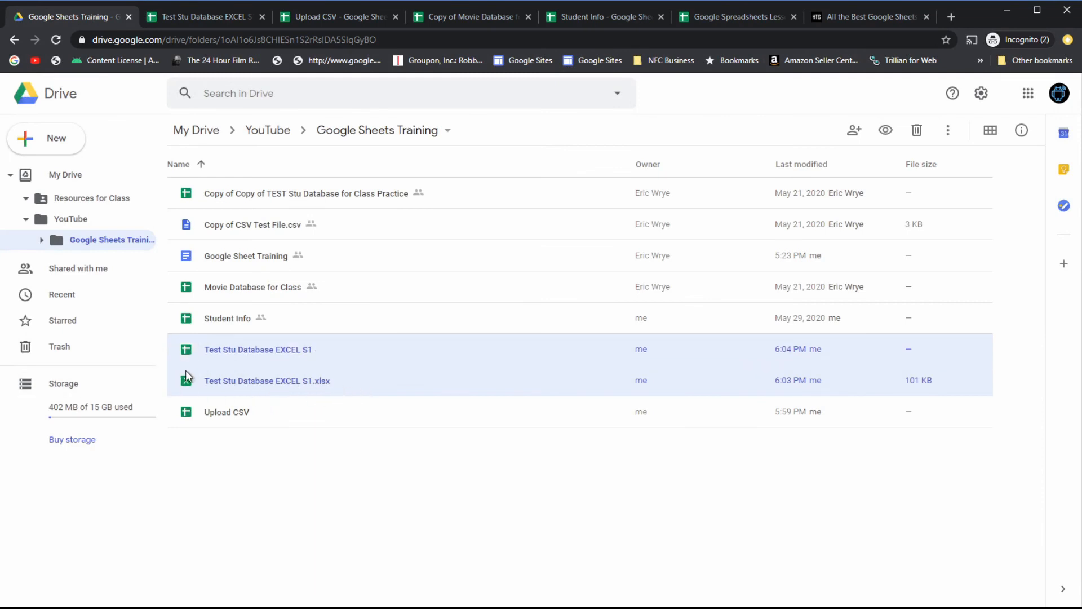
{"action": "left_click", "coordinate": [351, 383]}
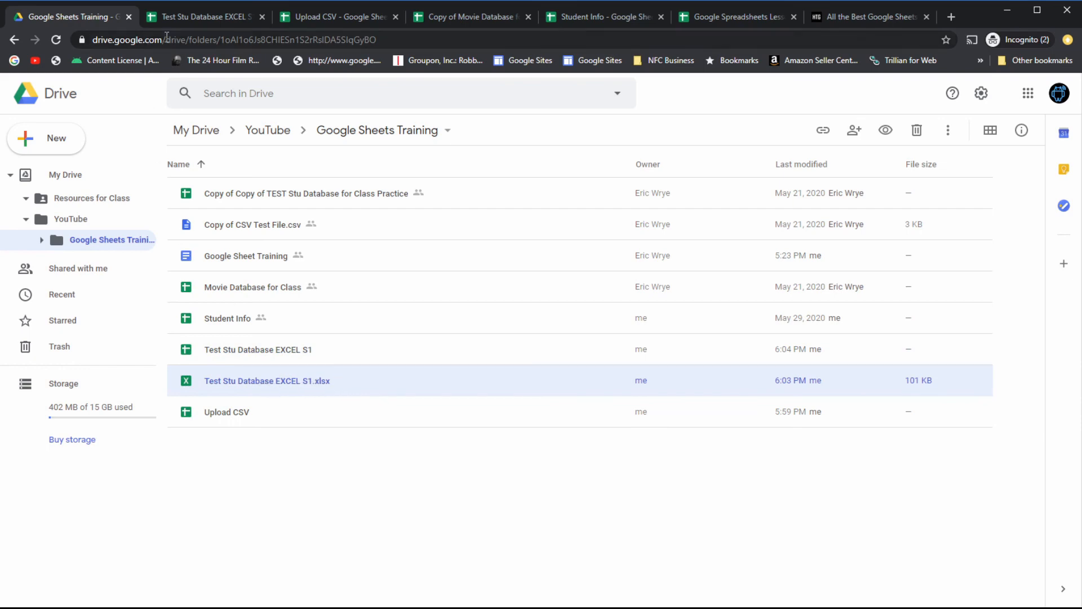
Step: Go back to the open .xlsx spreadsheet and review its Save as Google Sheets option without converting the file
{"action": "left_click", "coordinate": [202, 18]}
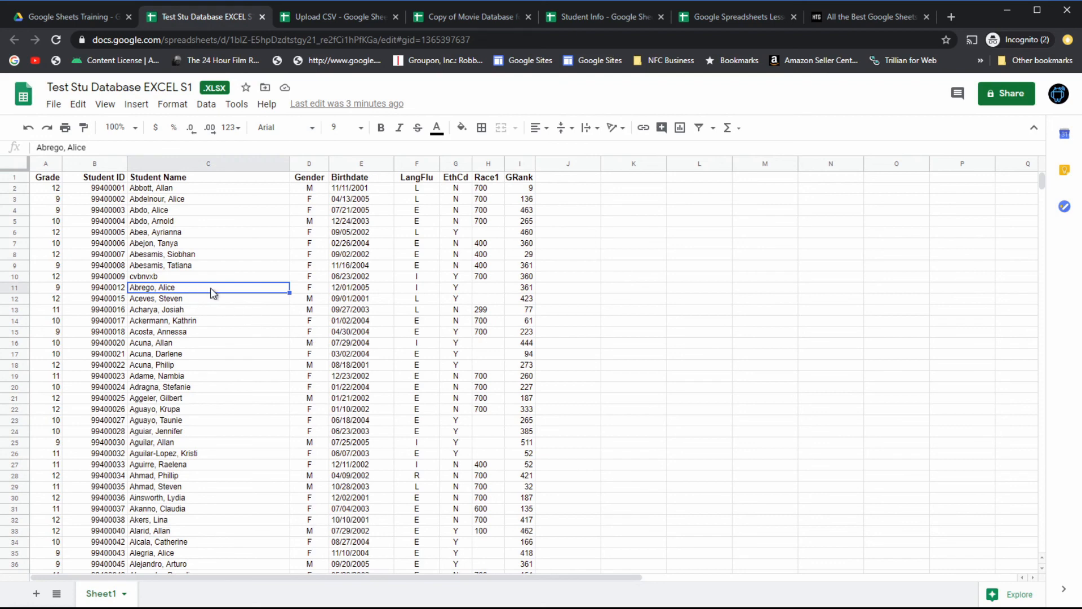
{"action": "left_click", "coordinate": [52, 106]}
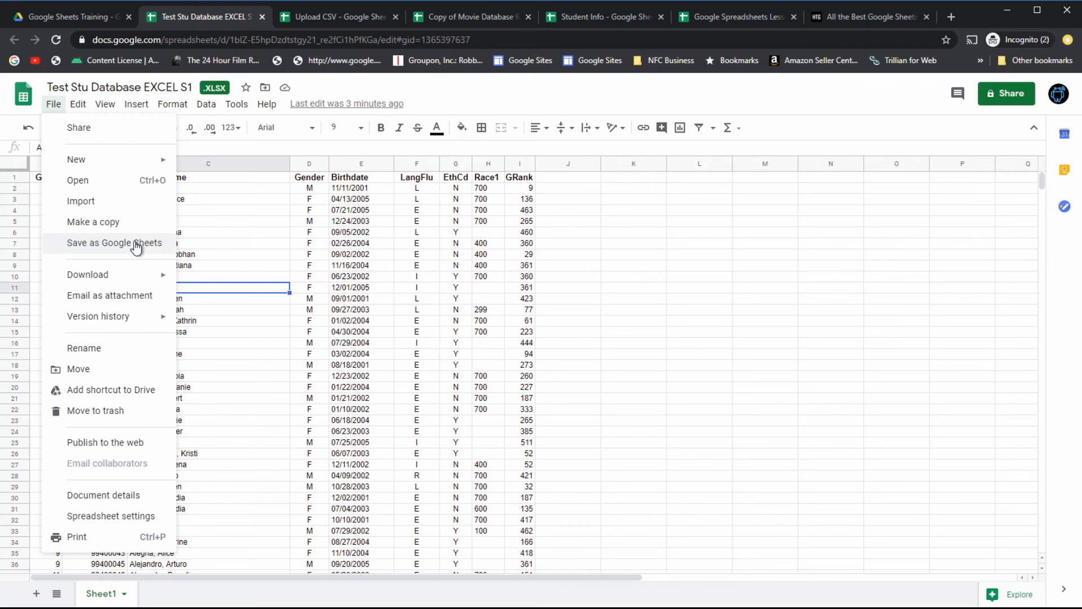
{"action": "left_click", "coordinate": [267, 104]}
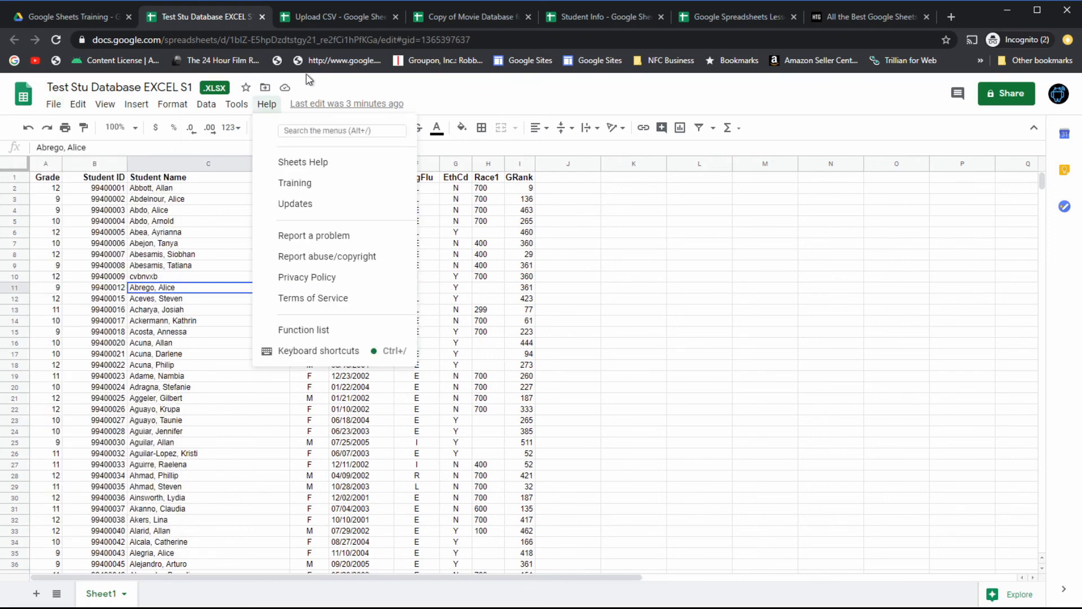
{"action": "left_click", "coordinate": [479, 101]}
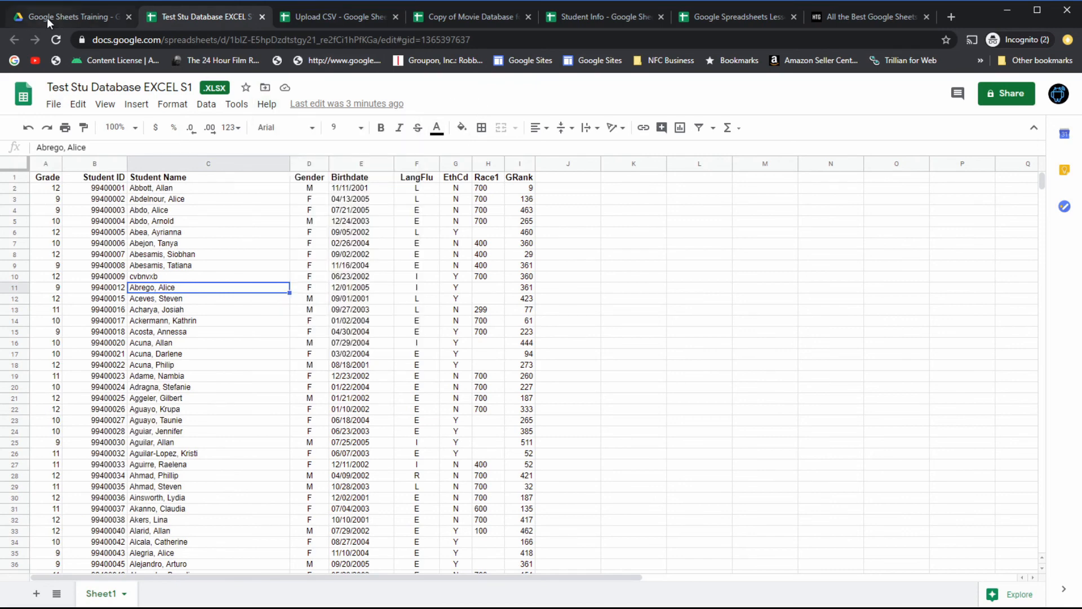